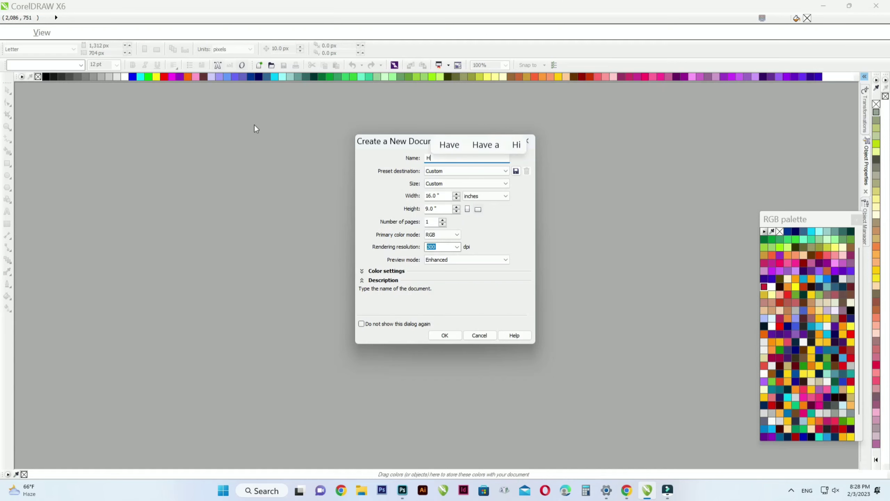
Create the 16 by 9 inch RGB document named HOME and add a page-sized rectangle.
key("Return")
double_click(4, 168)
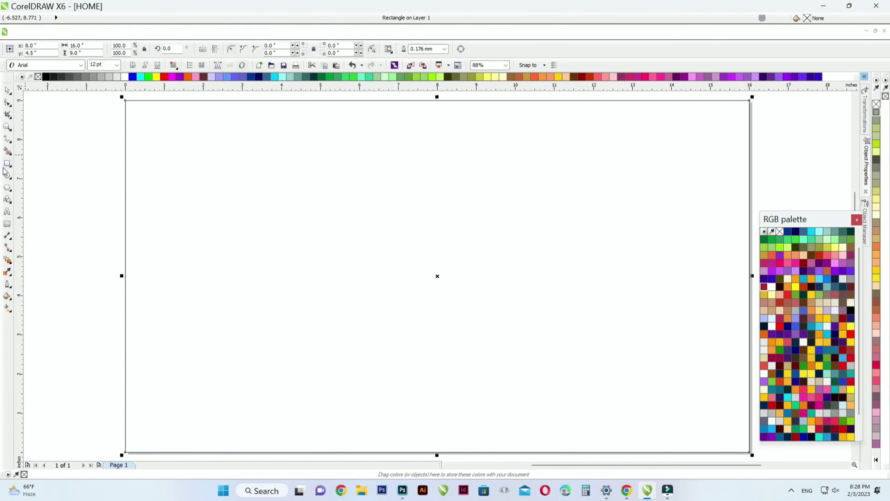
Give the page-sized rectangle a radial fountain fill running from a white centre to black edges.
left_click(7, 308)
left_click(51, 49)
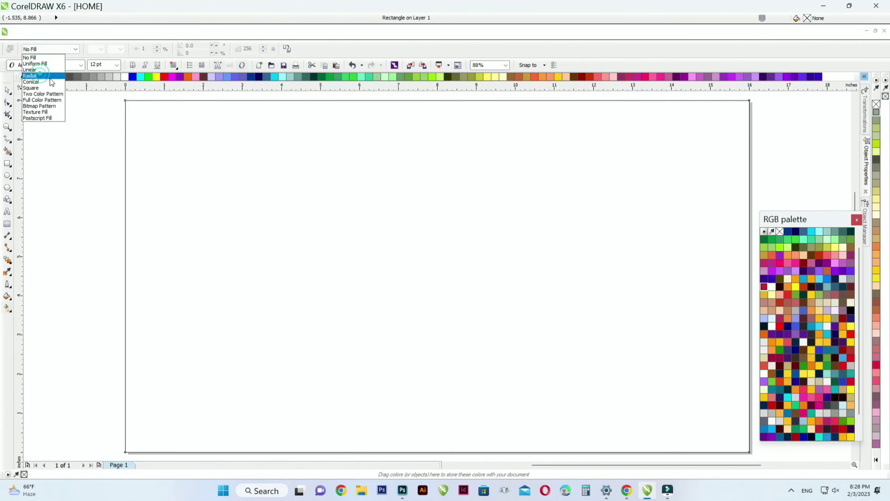
left_click(50, 78)
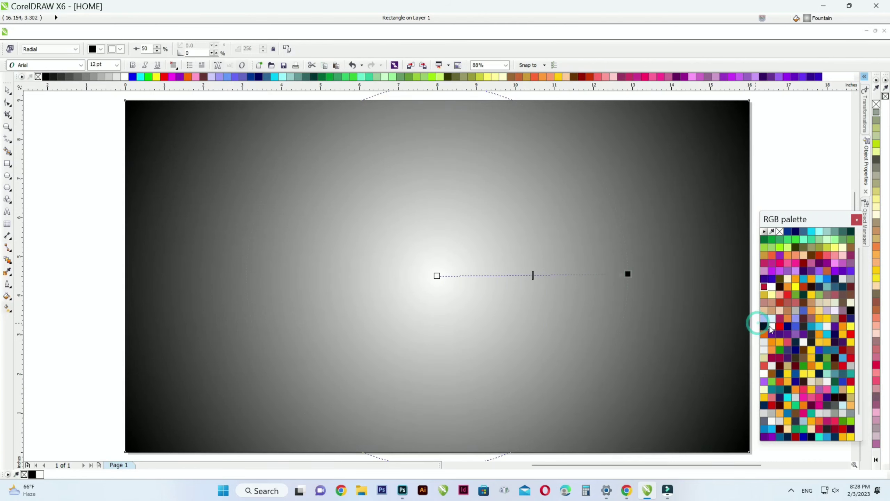
left_click(765, 326)
left_click(851, 311)
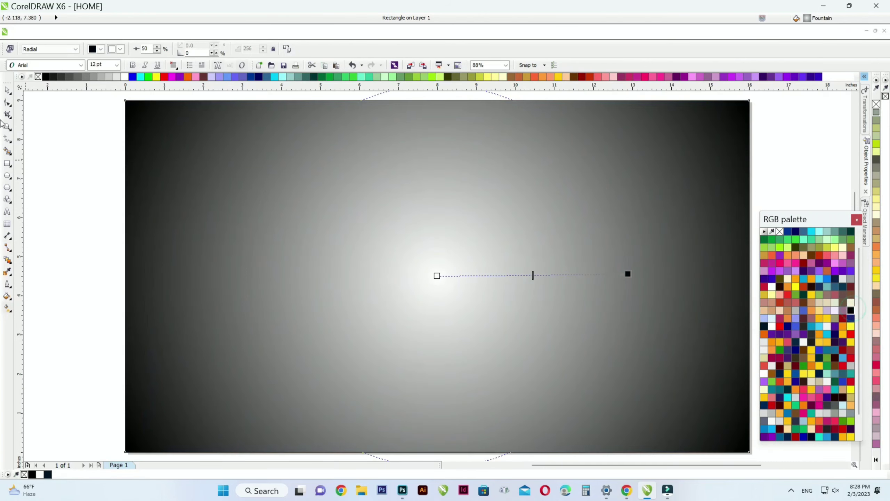
left_click(7, 91)
left_click(84, 179)
Draw a rectangle about 6.32 by 5.59 inches, centred horizontally and slightly below the page centre.
key("F6")
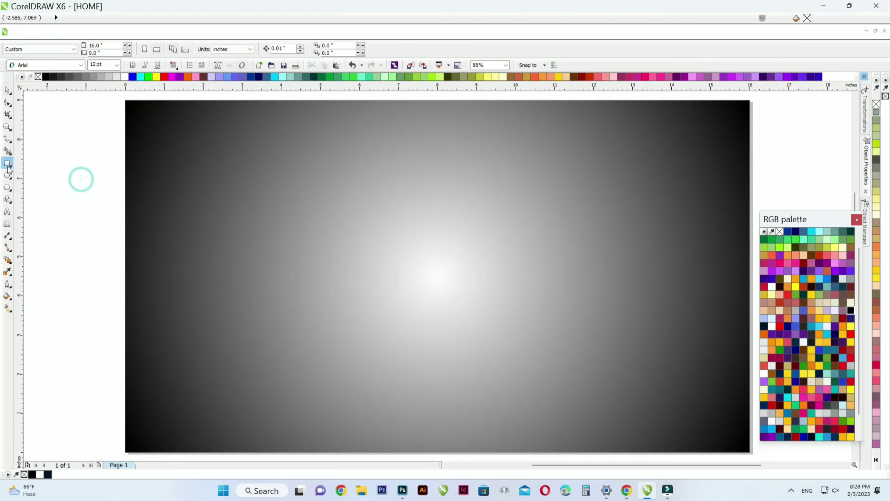
left_click_drag(258, 225, 487, 428)
key("p")
left_click_drag(554, 170, 563, 163)
left_click_drag(510, 207, 509, 231)
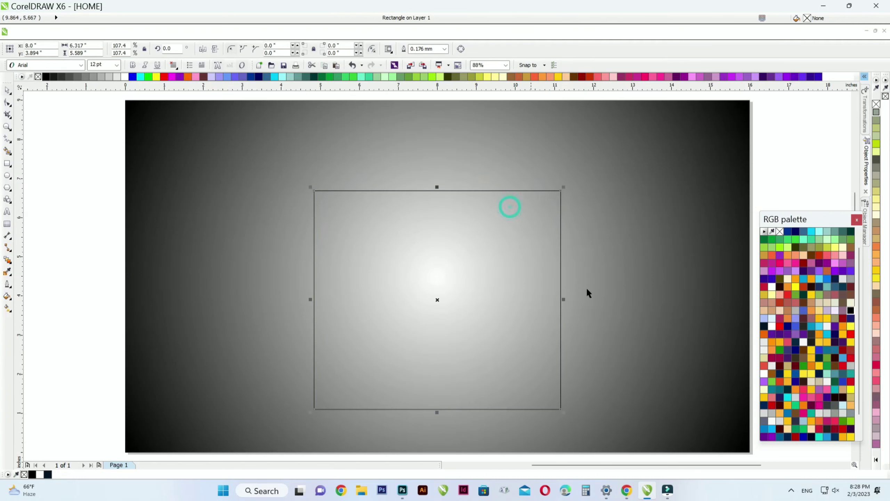
Fill the new rectangle red (#CD2137) without an outline and enlarge it to about 6.44 by 5.70 inches.
left_click(772, 287)
left_click(764, 273)
right_click(780, 232)
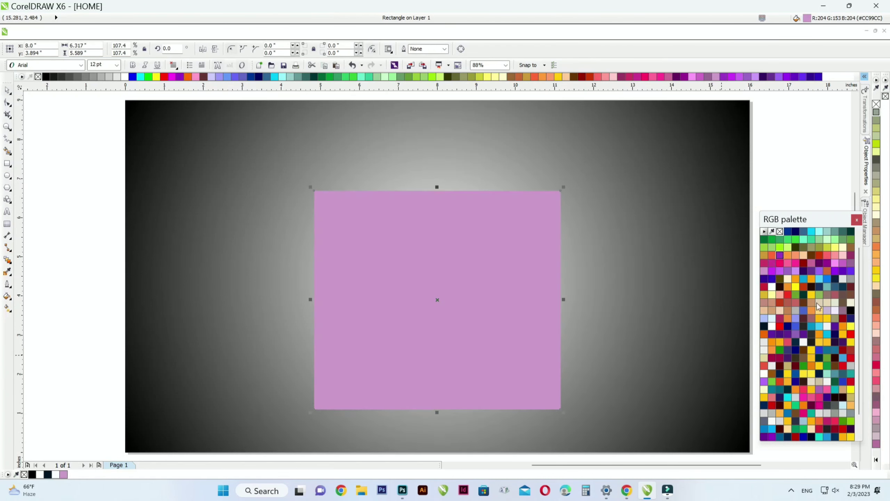
left_click(827, 304)
left_click(819, 279)
key("ctrl+z")
left_click(764, 287)
left_click_drag(562, 413, 565, 416)
Duplicate the red rectangle and shrink the copy to about 0.97 by 0.43 inches inside its upper-left corner.
right_click(454, 262)
left_click(493, 129)
right_click(80, 204)
left_click(110, 285)
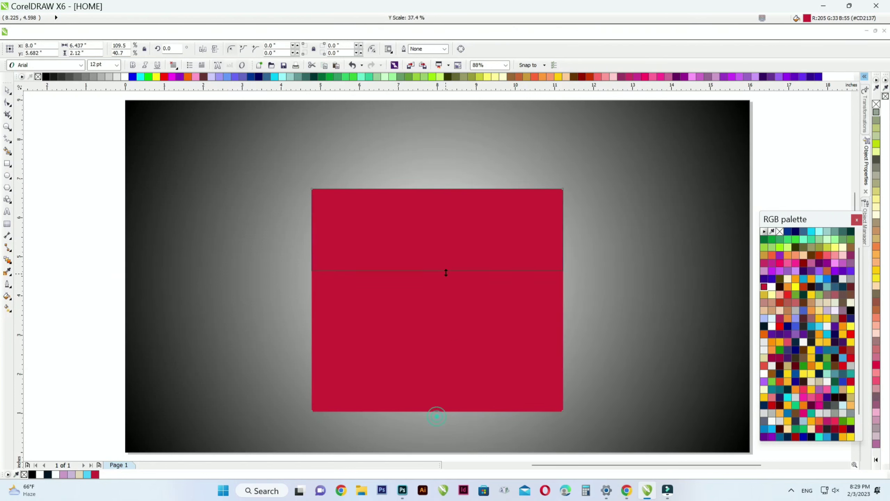
scroll(330, 188, "up", 3)
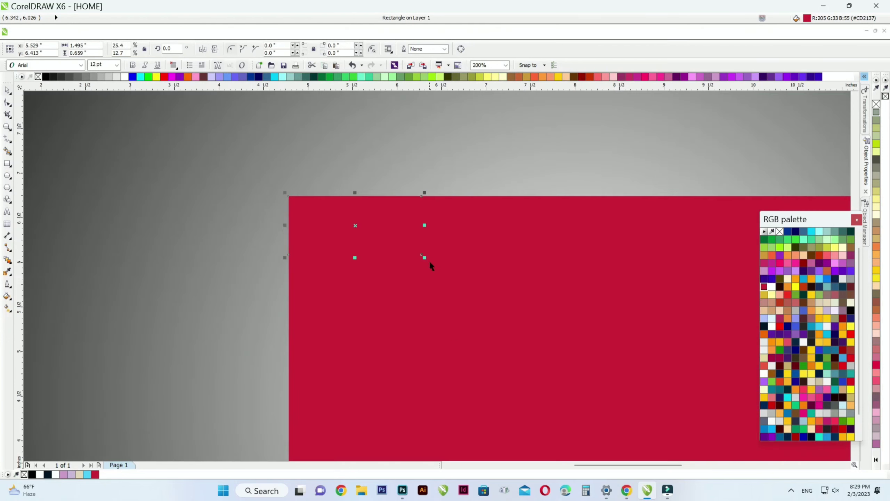
left_click(376, 226)
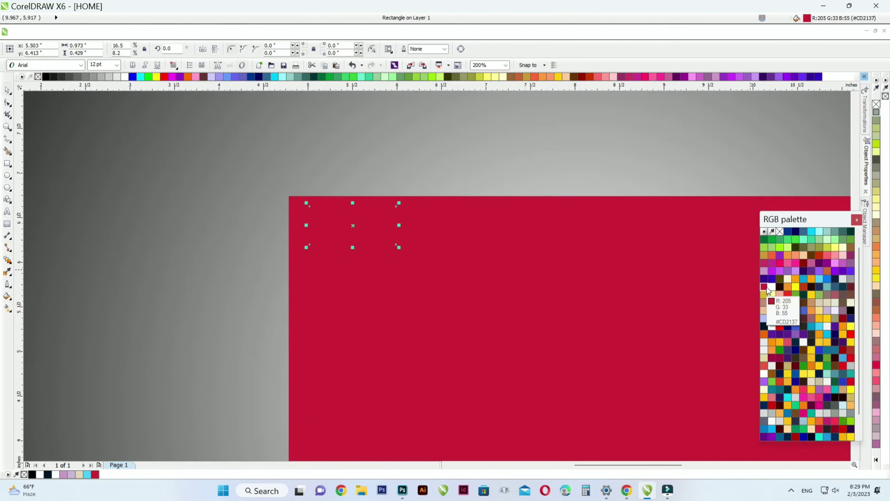
Fill the small brick rectangle dark maroon (#761437).
left_click_drag(763, 287, 777, 300)
left_click(776, 299)
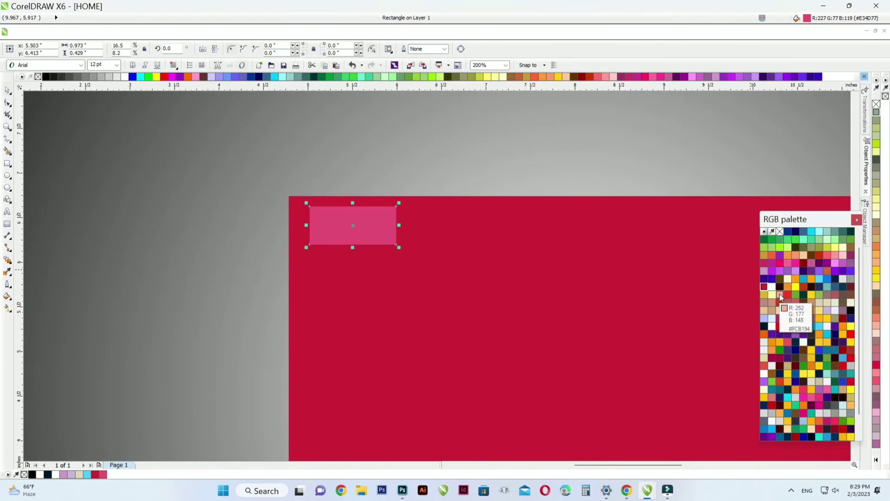
left_click(812, 289)
Widen the brick to about 1.13 inches and round all its corners to about 0.059 inch.
scroll(258, 212, "up", 3)
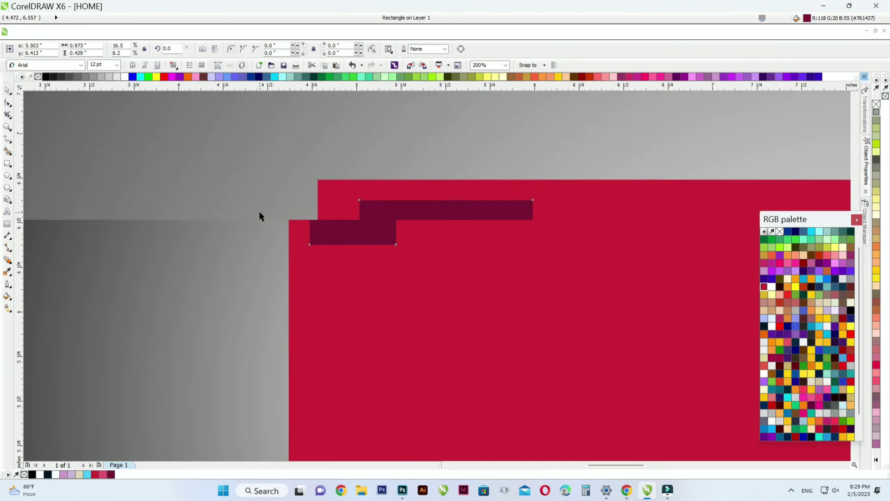
left_click_drag(456, 263, 428, 263)
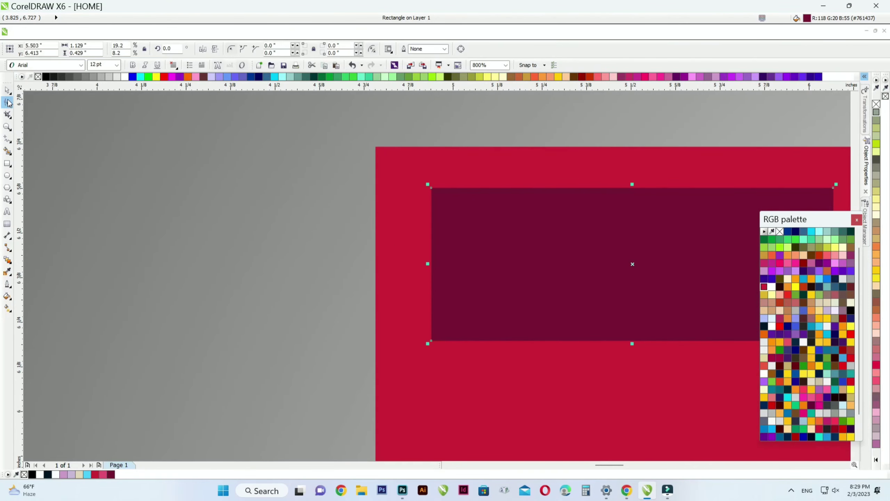
left_click_drag(432, 189, 453, 191)
left_click(8, 90)
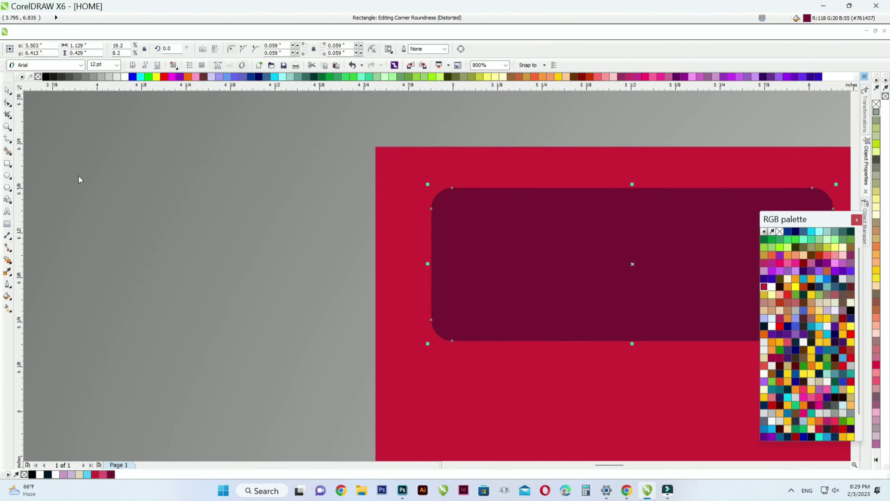
Scale the brick down to about 0.63 by 0.24 inches and place it at the red rectangle's upper-left corner.
scroll(416, 260, "down", 4)
left_click(206, 234)
scroll(432, 253, "up", 2)
left_click(426, 279)
scroll(463, 296, "up", 1)
left_click_drag(489, 318, 445, 294)
left_click_drag(361, 257, 339, 246)
scroll(340, 246, "down", 2)
scroll(240, 260, "up", 2)
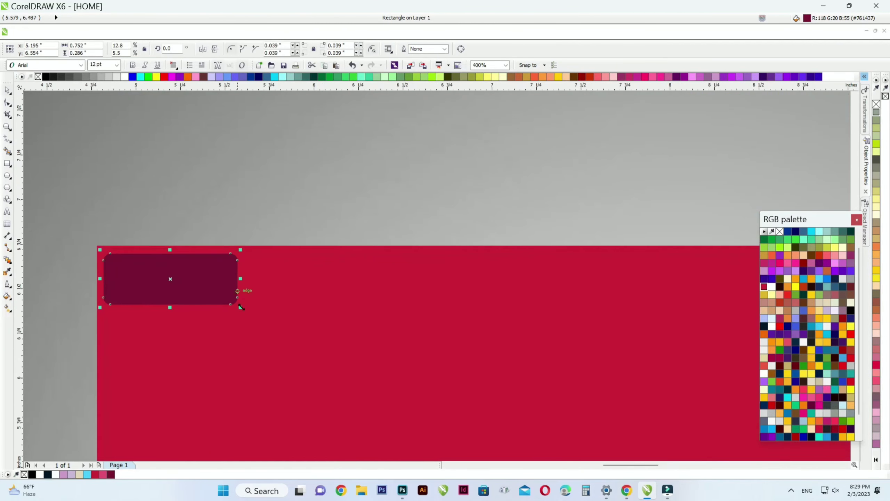
left_click_drag(230, 302, 234, 304)
scroll(114, 272, "up", 1)
Duplicate the brick to the right with a narrow gap and repeat the copy to form a row of eleven bricks.
left_click_drag(113, 271, 344, 270)
right_click(344, 271)
scroll(331, 272, "down", 2)
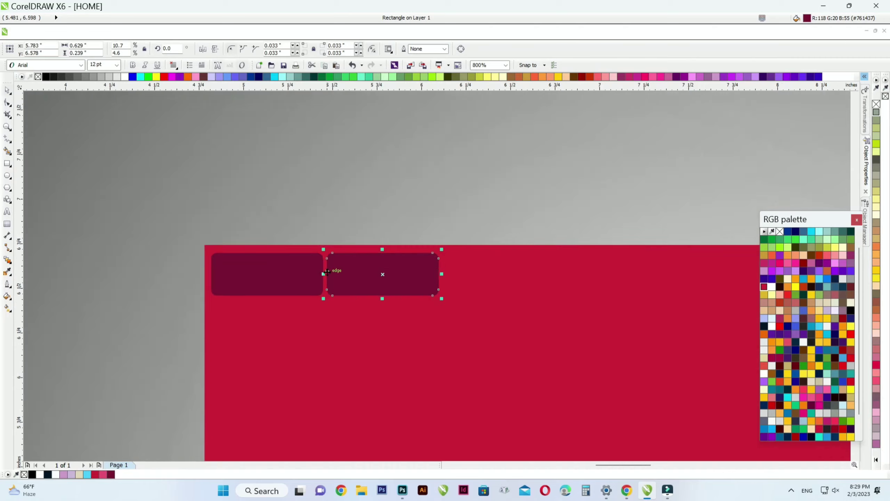
key("ctrl+r")
key("ctrl+r")
key("ctrl+r")
key("ctrl+r")
scroll(481, 292, "right", 2)
key("ctrl+r")
key("ctrl+r")
key("ctrl+r")
key("ctrl+r")
key("ctrl+r")
Group the brick row, centre it horizontally on the large rectangle and fill it red (#CD2137).
scroll(517, 288, "down", 1)
left_click_drag(257, 149, 679, 322)
key("ctrl+g")
key("c")
scroll(417, 279, "up", 1)
left_click(788, 294)
key("ctrl+z")
left_click(765, 287)
Fill the large rectangle behind the bricks with white (#FBFFFF).
left_click(690, 335)
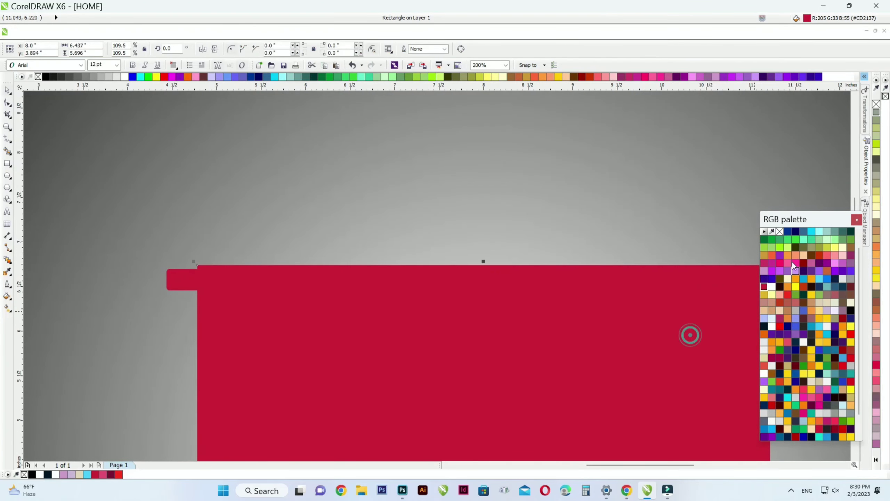
left_click(787, 248)
left_click(771, 287)
scroll(472, 251, "down", 1)
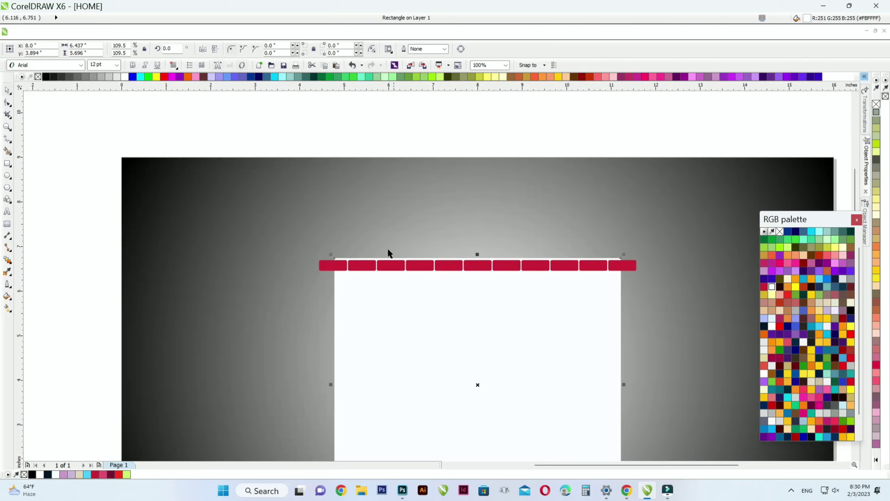
left_click(359, 141)
Duplicate the brick row just below the first one, shifted half a brick to the right.
scroll(365, 268, "up", 2)
left_click_drag(355, 258, 411, 306)
right_click(410, 305)
scroll(415, 252, "up", 1)
Duplicate both brick rows together directly below and repeat the copy until bricks cover the white rectangle's full height.
left_click(433, 256, "shift")
scroll(451, 245, "down", 1)
left_click_drag(451, 245, 465, 328)
right_click(465, 329)
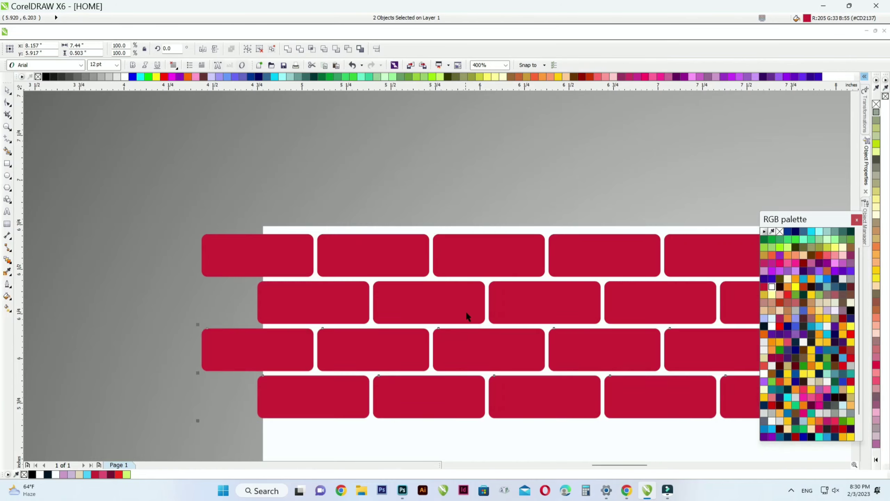
scroll(466, 328, "down", 2)
key("ctrl+r")
key("ctrl+r")
key("ctrl+r")
scroll(581, 264, "down", 1)
scroll(600, 315, "up", 1)
key("ctrl+r")
key("ctrl+r")
key("ctrl+r")
scroll(565, 281, "down", 1)
scroll(590, 320, "up", 1)
key("ctrl+r")
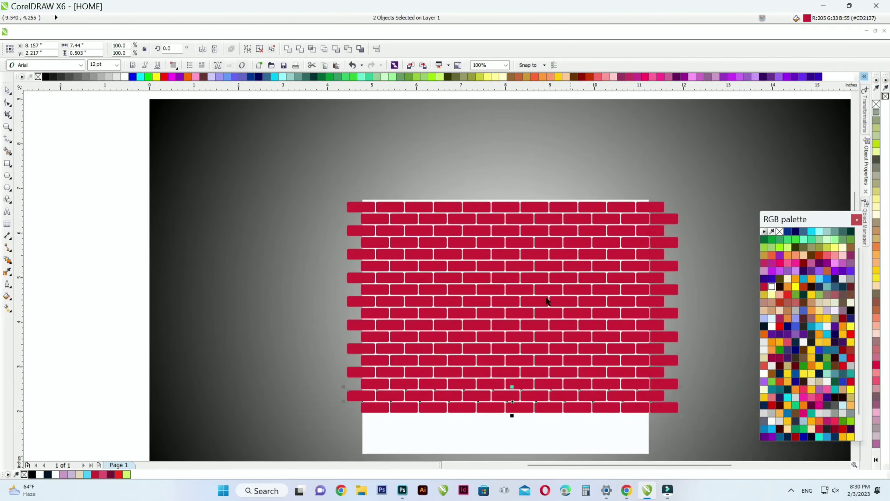
key("ctrl+r")
scroll(566, 350, "down", 1)
scroll(568, 351, "up", 1)
key("ctrl+r")
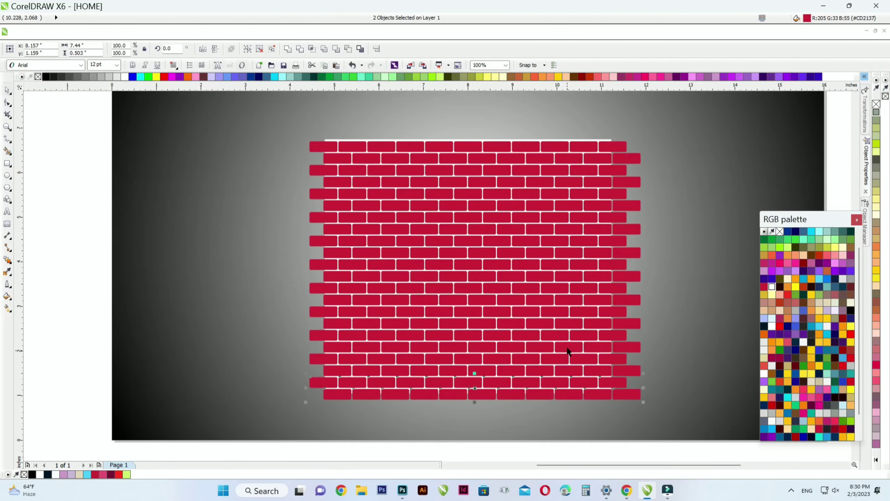
key("ctrl+r")
key("ctrl+r")
scroll(466, 308, "down", 1)
PowerClip all the brick rows inside the white rectangle and centre the clipped wall on the page.
left_click(462, 294, "ctrl")
left_click(463, 295, "alt")
left_click_drag(465, 292, 228, 292)
left_click_drag(350, 131, 580, 410)
left_click(190, 275)
left_click_drag(190, 275, 264, 240)
scroll(501, 202, "up", 1)
scroll(479, 249, "down", 1)
right_click(271, 251)
left_click(331, 8)
left_click(428, 279)
Fill the brick wall's background rectangle yellow (#FFFD00) as the mortar colour.
scroll(465, 207, "up", 1)
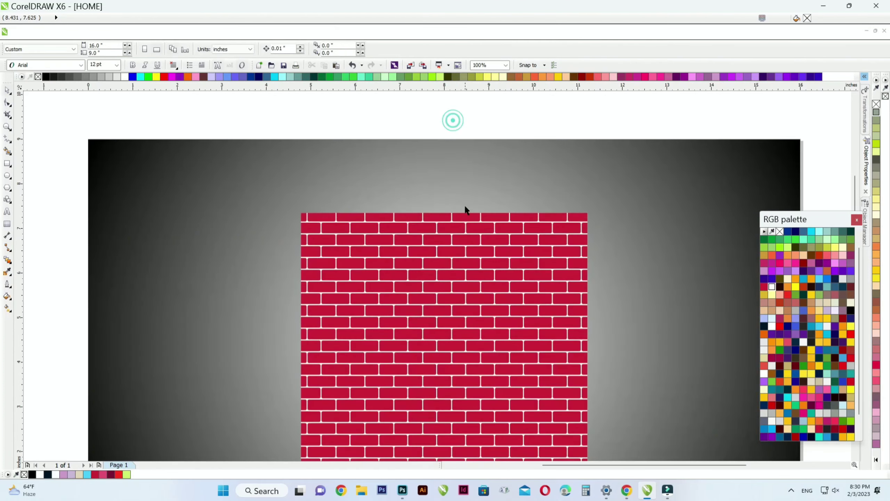
left_click(771, 294)
scroll(733, 287, "up", 2)
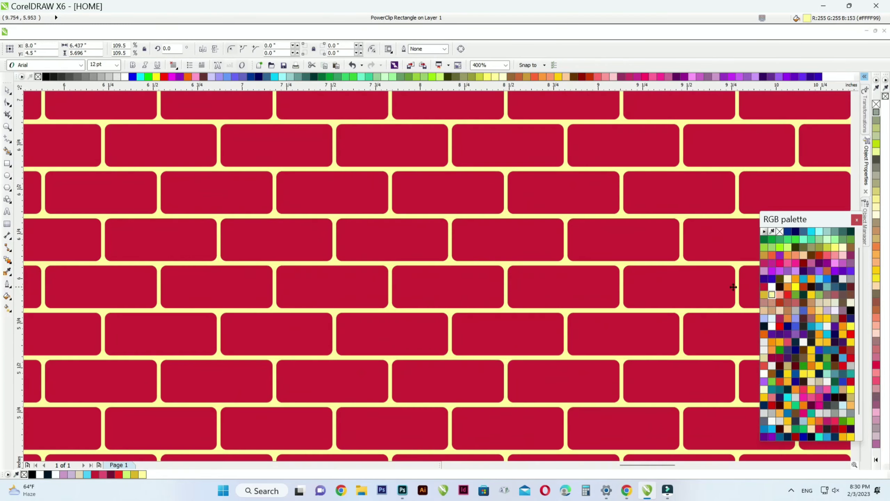
left_click(795, 287)
key("shift+F4")
left_click(105, 215)
Resize the brick wall to about 6.40 by 5.67 inches and position it slightly above the page centre.
left_click(459, 237)
left_click_drag(557, 389, 576, 400)
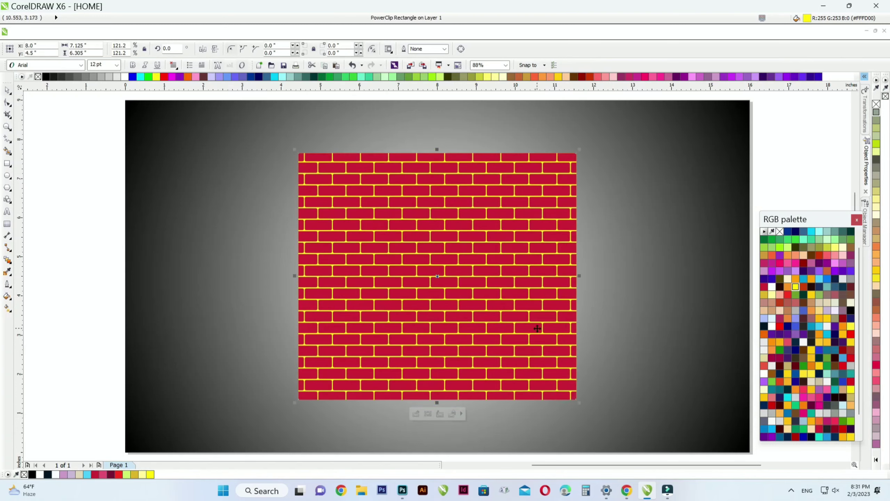
scroll(531, 317, "down", 1)
scroll(531, 318, "up", 1)
scroll(573, 197, "up", 1)
left_click_drag(575, 185, 559, 200)
scroll(484, 240, "down", 1)
scroll(481, 283, "up", 1)
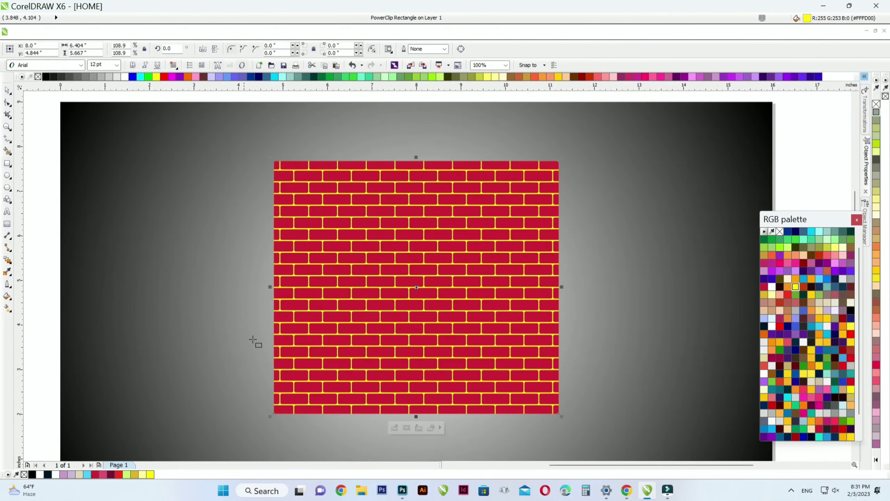
Draw a rectangular strip about 6.40 by 0.74 inches across the bottom of the brick wall.
left_click_drag(275, 414, 559, 394)
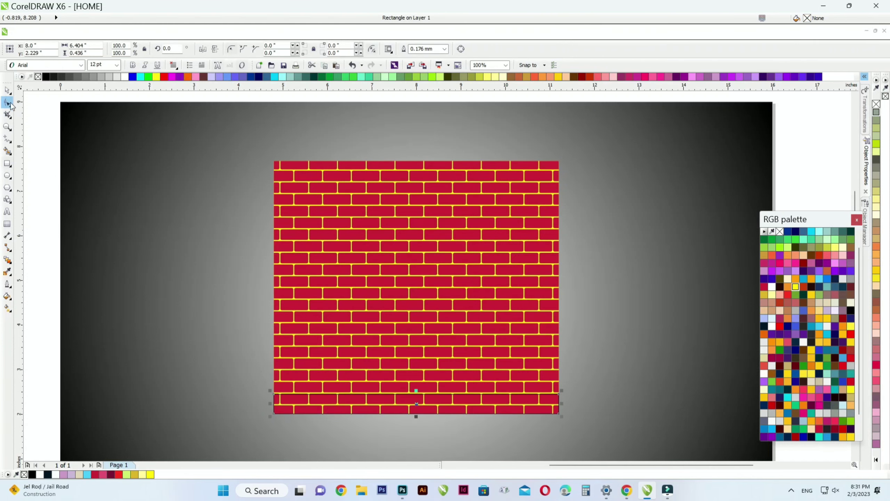
scroll(410, 425, "up", 1)
left_click_drag(416, 390, 444, 364)
Fill the bottom strip light blue (#ADBFFD) and remove its outline.
left_click(764, 287)
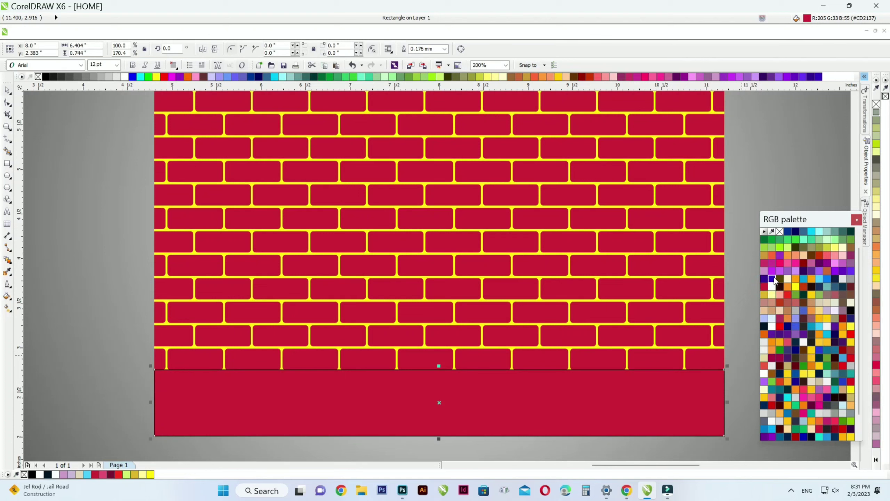
left_click(772, 280)
left_click(795, 279)
scroll(431, 343, "down", 2)
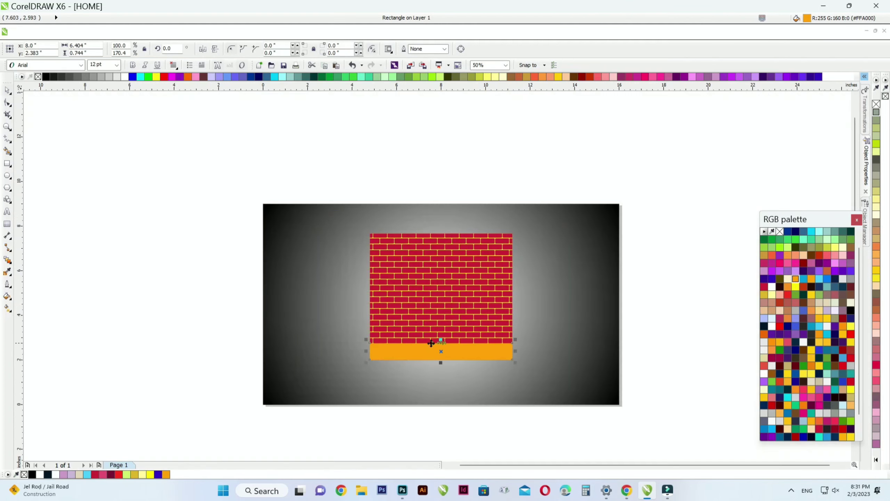
scroll(431, 343, "up", 2)
left_click(764, 318)
scroll(532, 370, "down", 1)
scroll(525, 365, "up", 1)
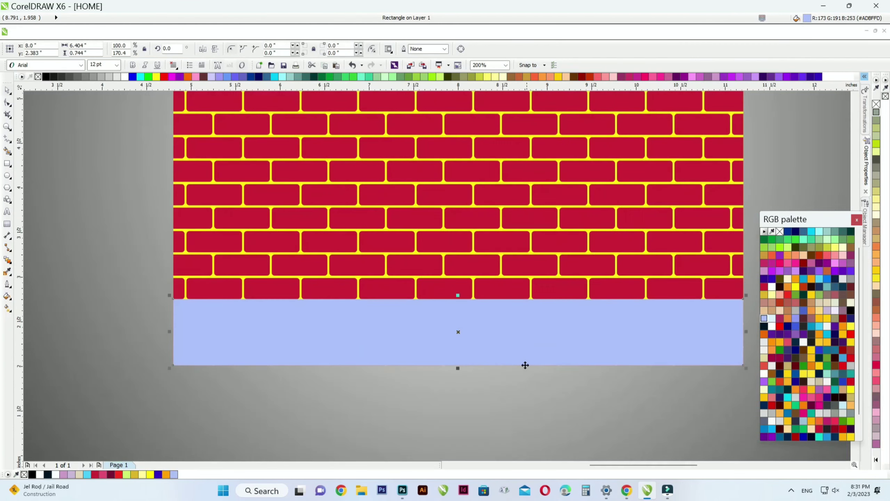
Copy the blue strip below itself, about 0.42 inch high, and splay its lower corners in perspective to about 11.31 inches wide.
left_click_drag(458, 295, 463, 403)
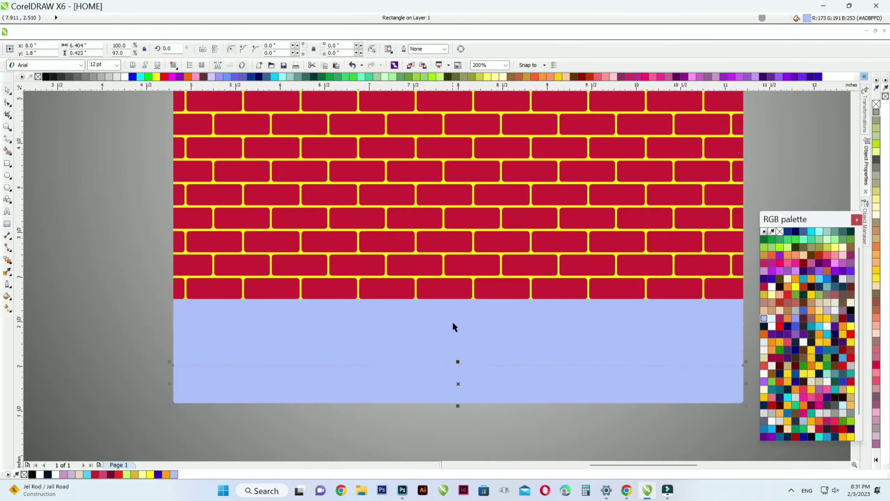
left_click(205, 37)
mouse_move(182, 32)
left_click(185, 199)
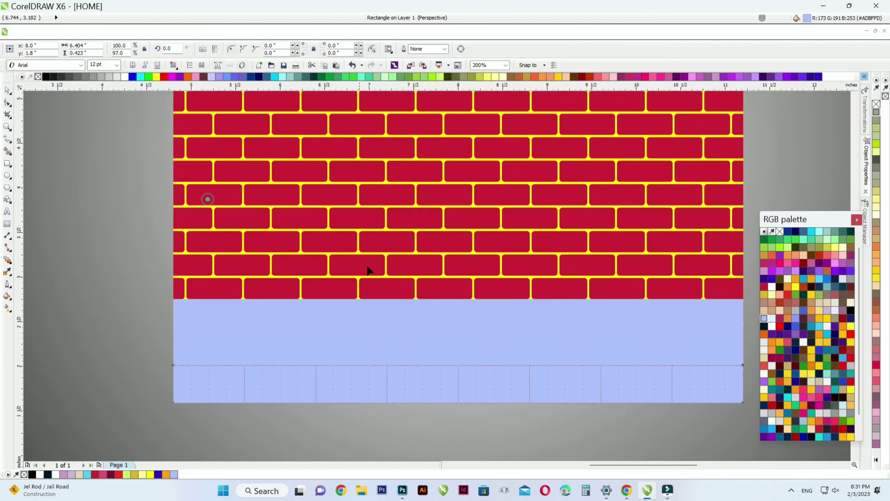
scroll(367, 268, "down", 1)
left_click_drag(556, 335, 665, 328)
Fill the perspective floor shape dark grey (#333333).
left_click(773, 286)
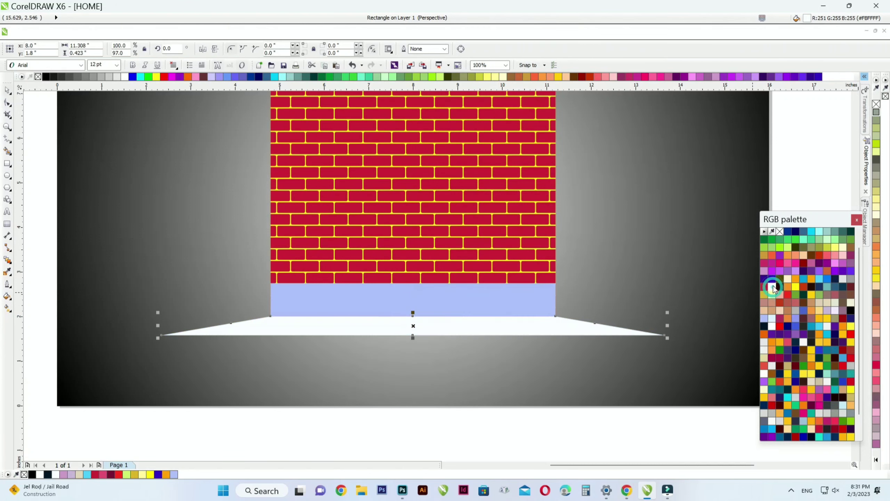
left_click(86, 77)
left_click(61, 77)
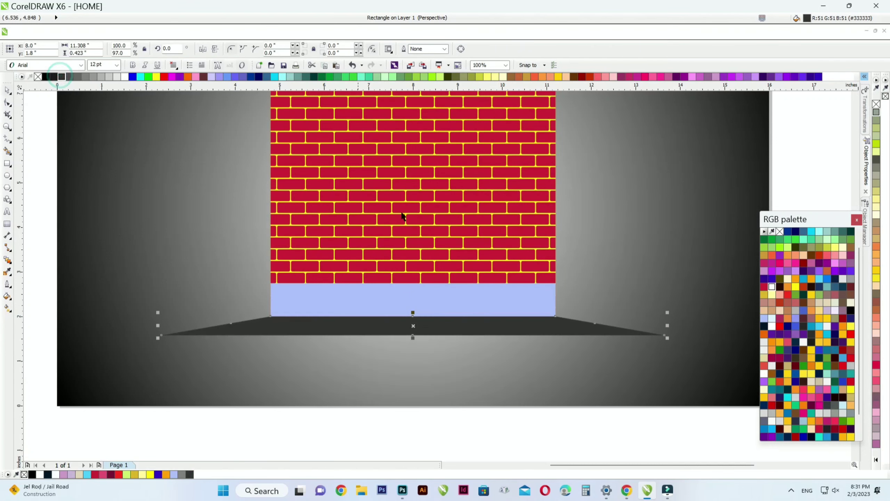
Draw a rectangle about 11.33 by 0.26 inches along the floor's front edge and fill it blue (#003399).
scroll(494, 225, "down", 2)
scroll(420, 309, "up", 2)
left_click_drag(240, 257, 745, 269)
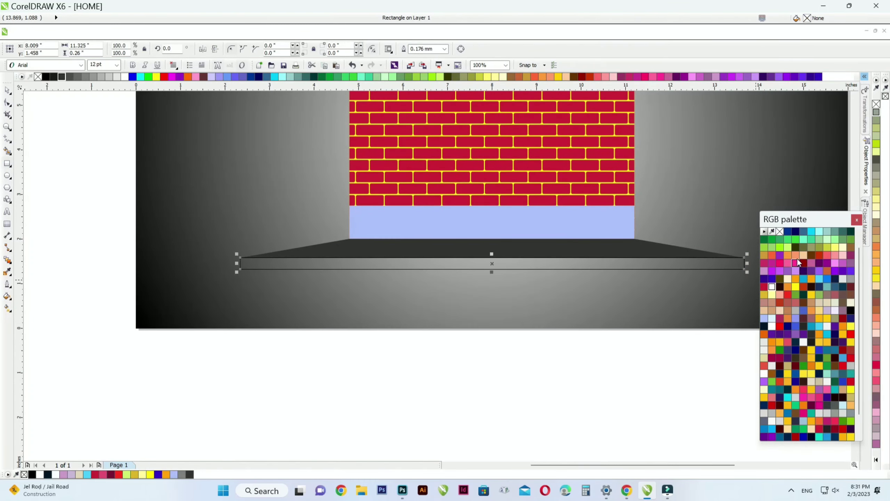
left_click(788, 231)
scroll(529, 304, "down", 2)
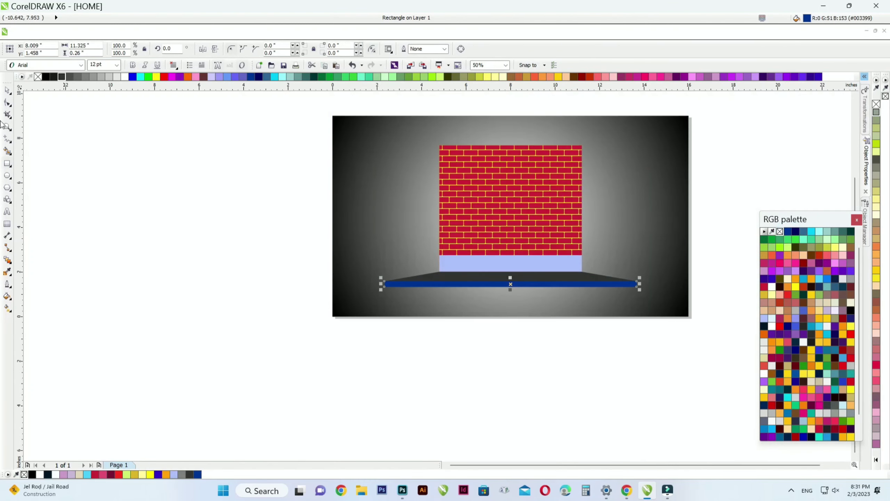
Adjust the dark grey floor's perspective, pulling its front corners inward to about 8.93 inches wide.
left_click(116, 275)
key("shift+F4")
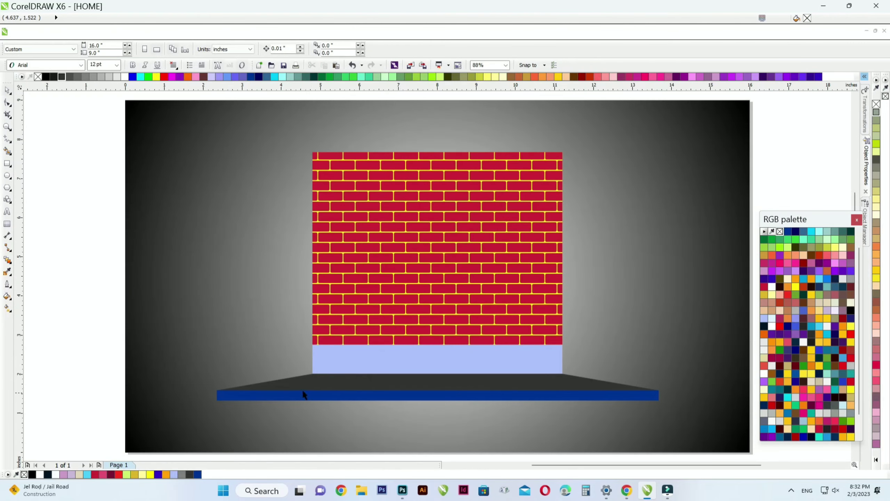
left_click(337, 382)
left_click(185, 32)
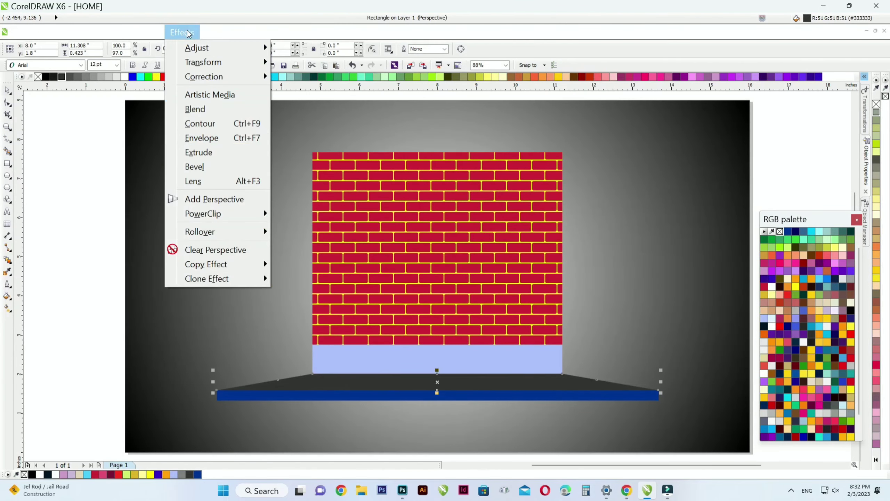
left_click(208, 199)
left_click_drag(657, 389, 618, 386)
key("space")
Shorten the blue front strip to about 8.92 inches wide so it matches the floor's front edge.
scroll(425, 396, "up", 2)
mouse_move(455, 385)
left_mouse_down()
mouse_move(455, 357)
mouse_move(443, 383)
left_mouse_up()
scroll(443, 384, "down", 2)
scroll(704, 378, "up", 7)
left_click_drag(700, 387, 468, 410)
scroll(557, 373, "down", 8)
scroll(555, 342, "up", 2)
scroll(442, 209, "down", 2)
Copy the dark grey floor shape and its blue strip together to the upper edge of the brick wall.
left_click(207, 346)
left_click_drag(231, 335, 592, 378)
left_click_drag(504, 344, 500, 225)
scroll(457, 219, "up", 4)
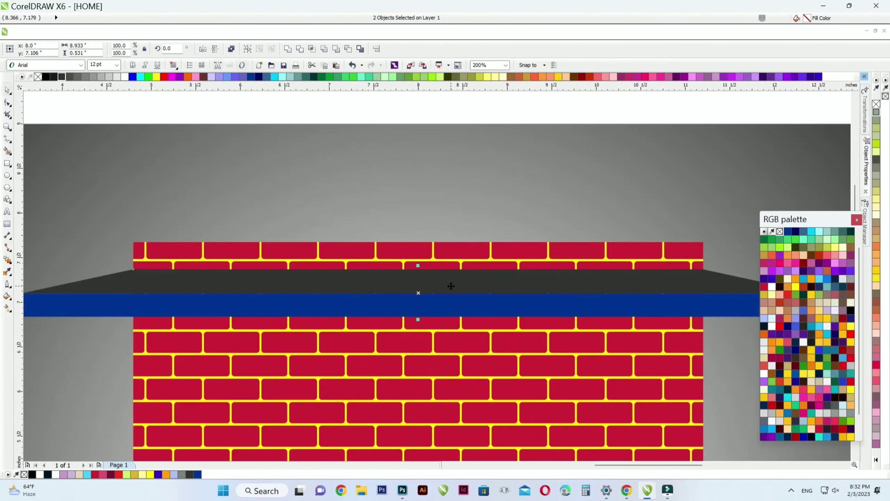
left_click_drag(451, 286, 451, 248)
scroll(450, 248, "down", 4)
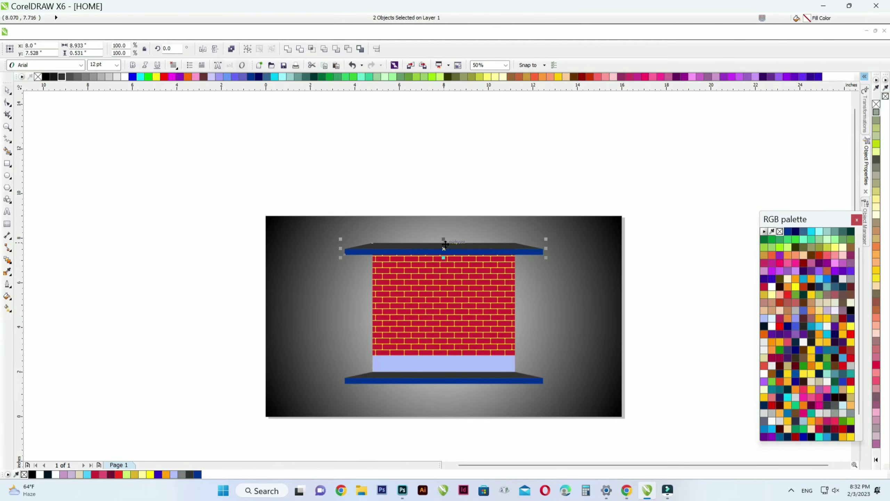
left_click_drag(308, 177, 523, 294)
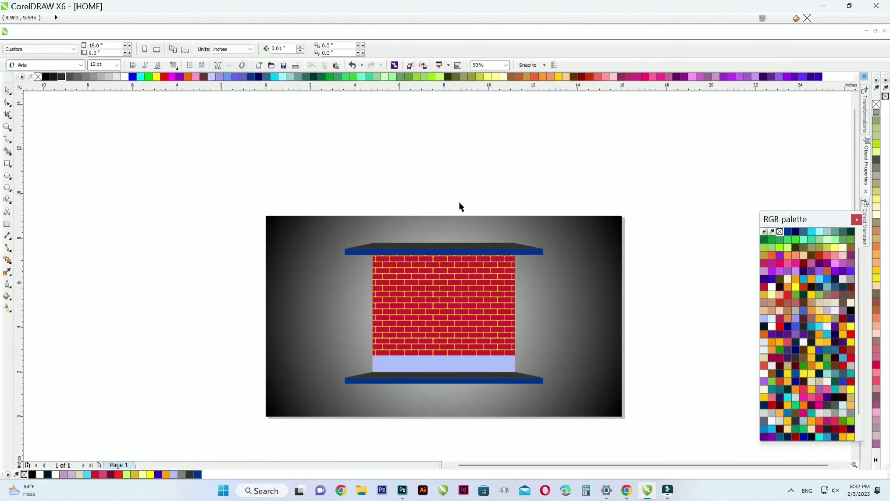
scroll(453, 212, "up", 2)
scroll(439, 249, "down", 2)
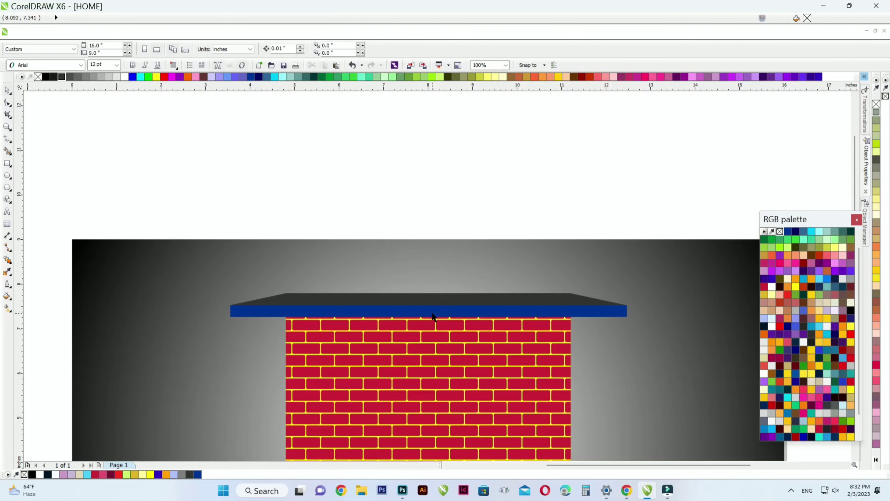
Flip the upper dark grey shape vertically and fit it between the upper blue strip and the brick wall.
left_click_drag(426, 301, 468, 342)
left_click(216, 49)
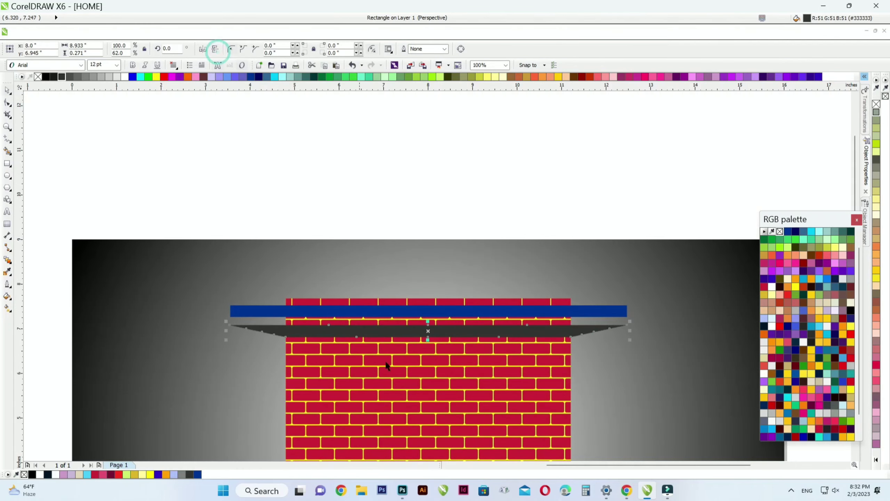
scroll(406, 342, "up", 2)
left_click_drag(424, 410, 440, 252)
scroll(439, 245, "up", 3)
left_click_drag(437, 388, 444, 336)
scroll(428, 304, "down", 4)
scroll(217, 288, "up", 1)
left_click_drag(217, 288, 218, 294)
Fill the flipped shape above the wall lilac (#CC99CC) and the strip above it dark red (#990000).
scroll(219, 294, "down", 2)
left_click(764, 272)
left_click(542, 254)
scroll(588, 239, "up", 1)
left_click(803, 263)
scroll(534, 184, "down", 2)
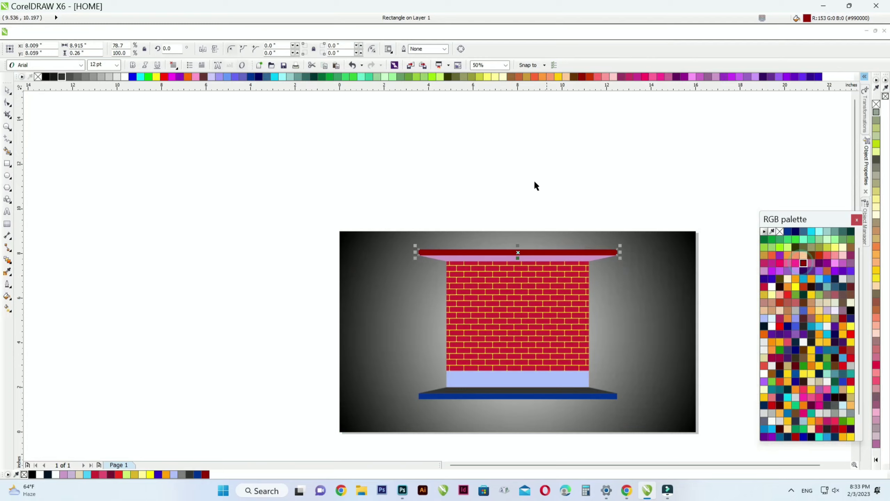
left_click(532, 179)
Draw a door rectangle about 1.25 by 2.71 inches rising from the floor and centre it horizontally on the wall.
scroll(555, 333, "up", 1)
left_click(7, 164)
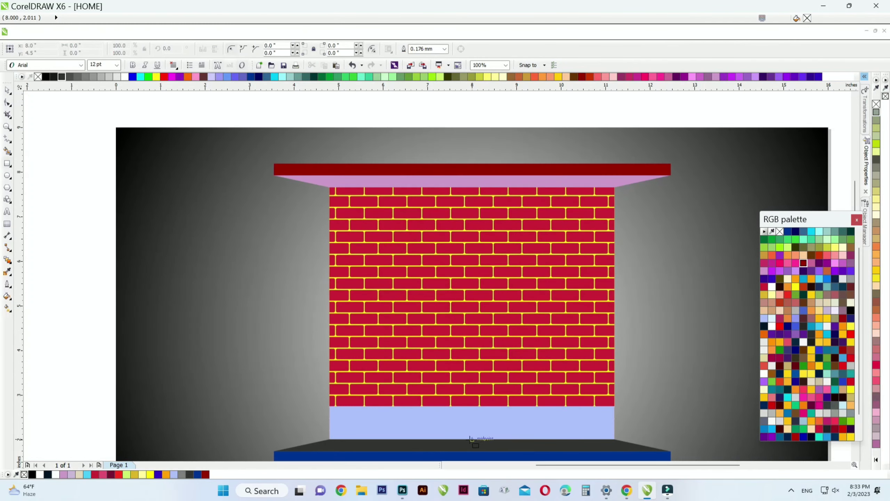
mouse_move(451, 438)
left_mouse_down()
mouse_move(514, 334)
mouse_move(507, 318)
left_mouse_up()
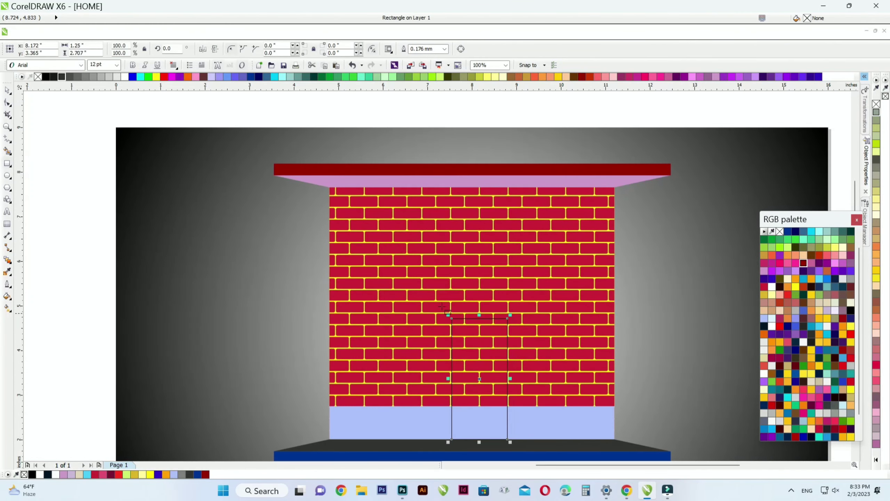
left_click(7, 92)
left_click(407, 298, "shift")
key("c")
left_click(58, 256)
Scale the door rectangle up to about 1.44 by 3.12 inches, keeping its lower edge on the floor.
scroll(544, 278, "down", 1)
left_click(499, 331)
scroll(521, 308, "up", 2)
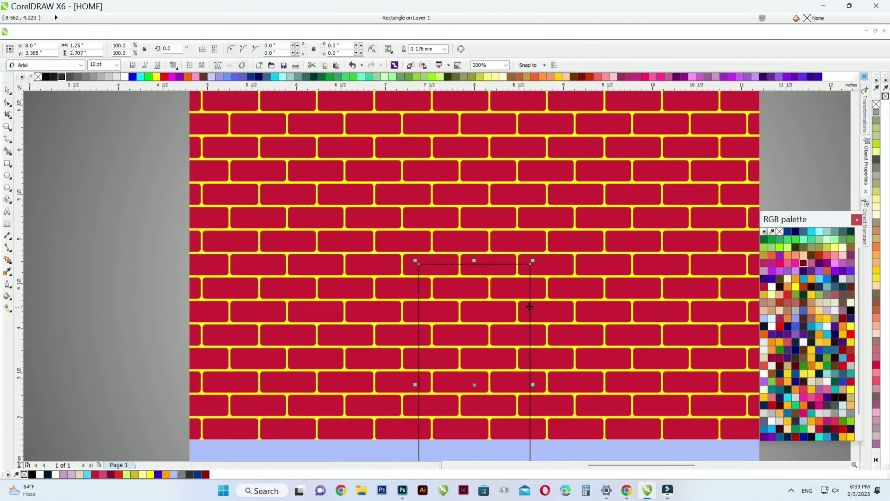
left_click_drag(532, 259, 539, 226)
scroll(500, 321, "down", 1)
left_click(107, 245)
Round the door's upper corners into a full arch and fill it beige (#EAC292) with no outline.
left_click(492, 298)
scroll(528, 319, "up", 1)
left_click_drag(389, 238, 518, 240)
left_click(8, 91)
left_click(772, 310)
scroll(476, 298, "down", 1)
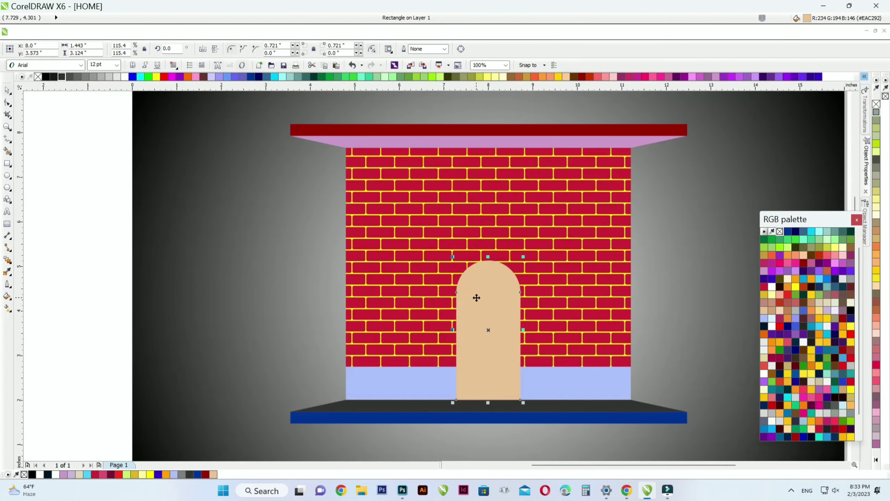
left_click(87, 250)
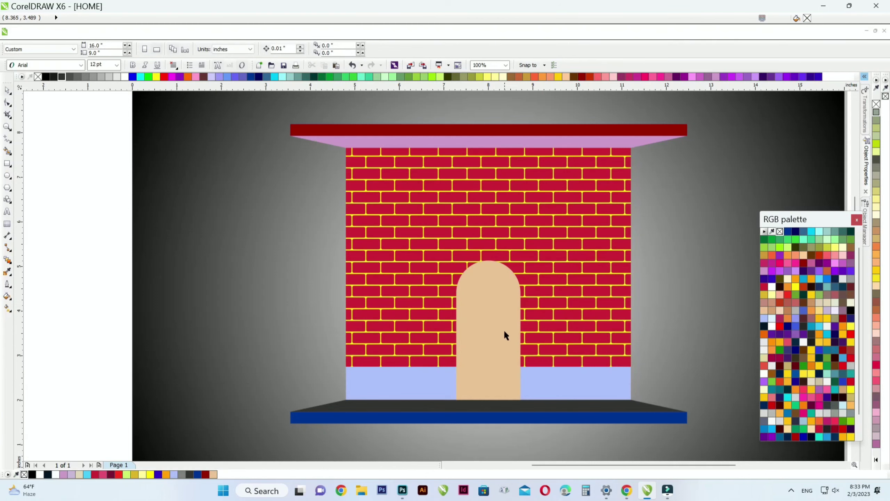
Draw a pane rectangle about 0.62 by 1.02 inches on the door's left half and remove its outline.
left_click(8, 164)
scroll(487, 343, "up", 1)
left_click_drag(436, 256, 491, 347)
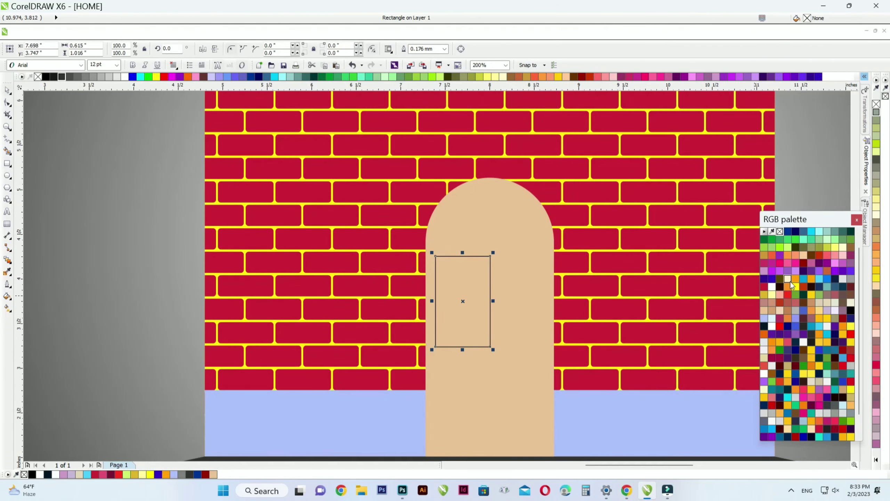
left_click(795, 279)
right_click(780, 232)
Try several fill colours on the door pane, including lilac (#CC99CC) and dark brown (#250908).
left_click(804, 255)
left_click(819, 247)
left_click(764, 271)
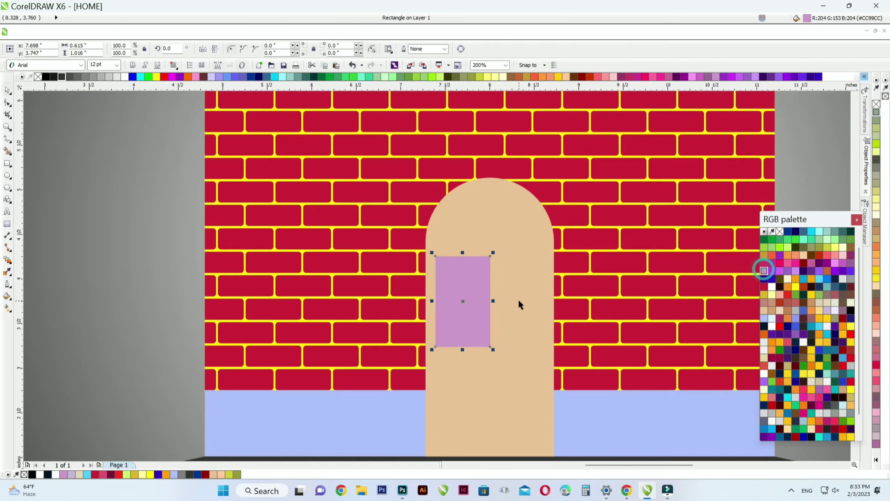
left_click(764, 310)
left_click(779, 287)
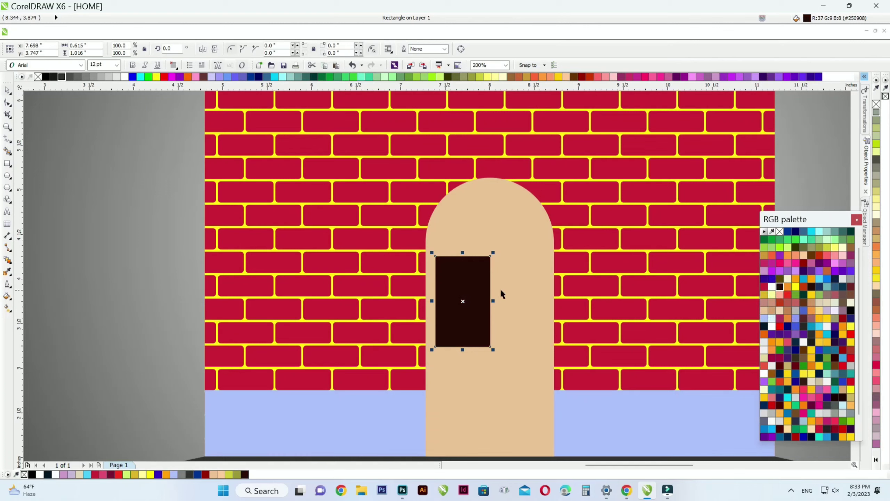
Apply a diagonal linear gradient to the pane, running from light grey at the upper left to white.
left_click(8, 307)
scroll(449, 293, "up", 2)
left_click_drag(437, 237, 514, 380)
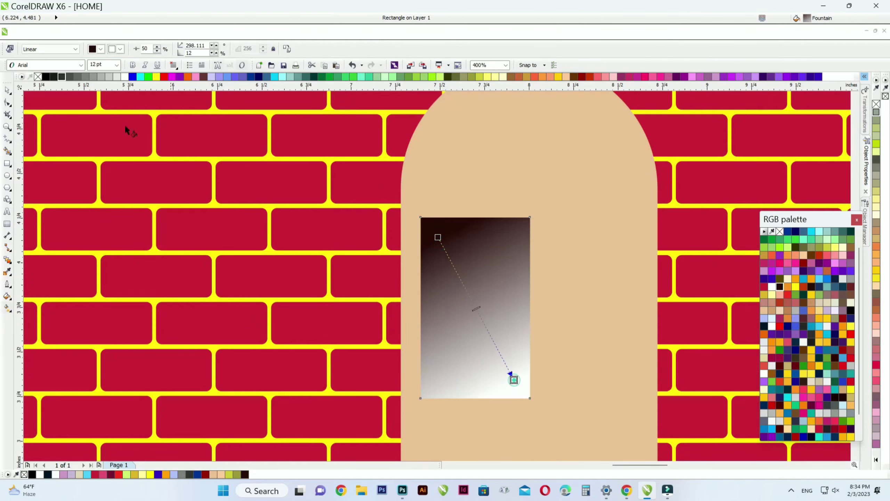
left_click(108, 75)
left_click_drag(440, 238, 433, 240)
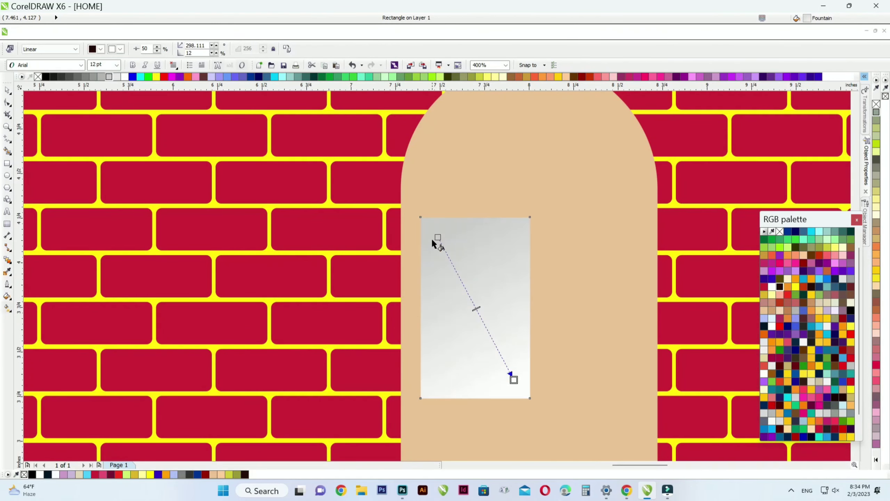
Add a grey stop and an adjacent light grey (#E6E6E6) stop mid-gradient to form a sharp glass reflection.
double_click(476, 305)
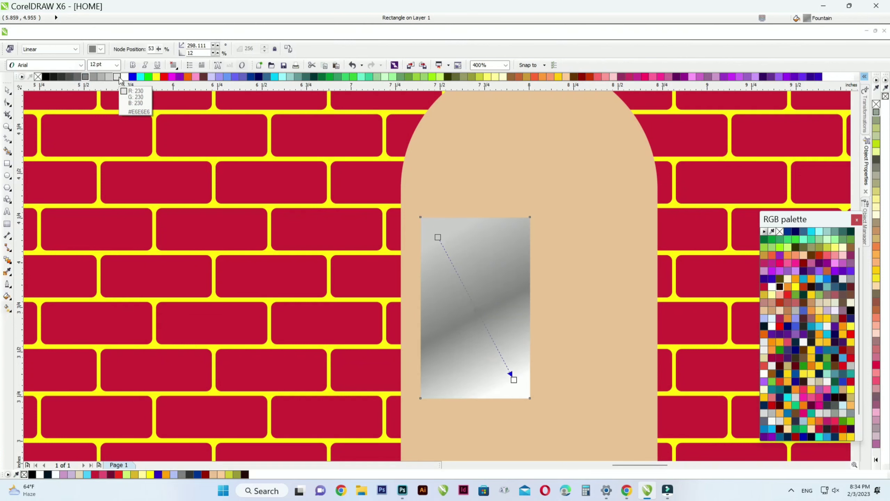
left_click_drag(119, 76, 468, 295)
scroll(482, 319, "up", 2)
scroll(468, 296, "down", 3)
key("space")
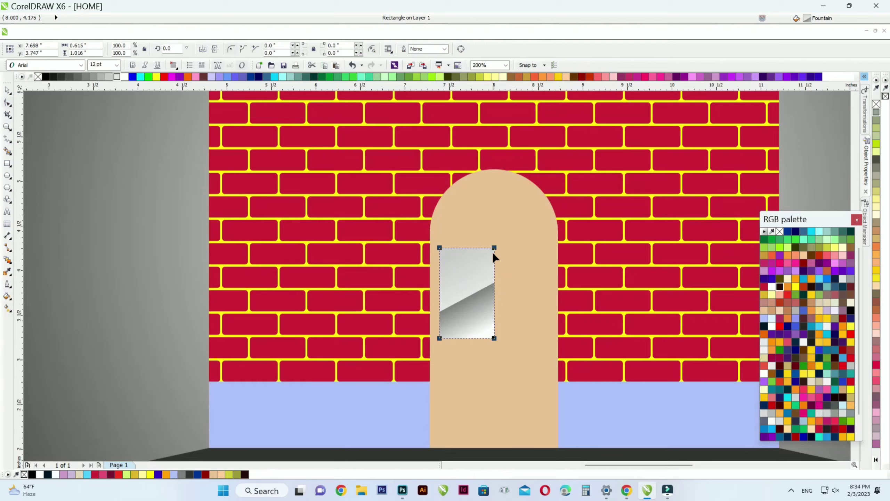
Round all four corners of the glass pane to a radius of about 0.09 inch.
scroll(495, 250, "up", 2)
key("F10")
left_click(495, 248)
left_click_drag(495, 243, 494, 258)
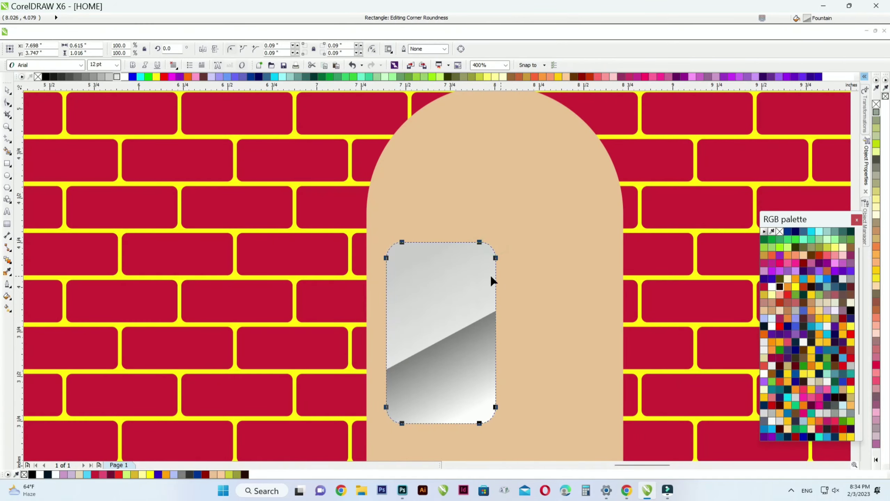
left_click(8, 91)
Give the pane a 1.5 mm gold (#CC9933) outline with rounded corners, placed behind the fill.
key("F12")
left_click(393, 192)
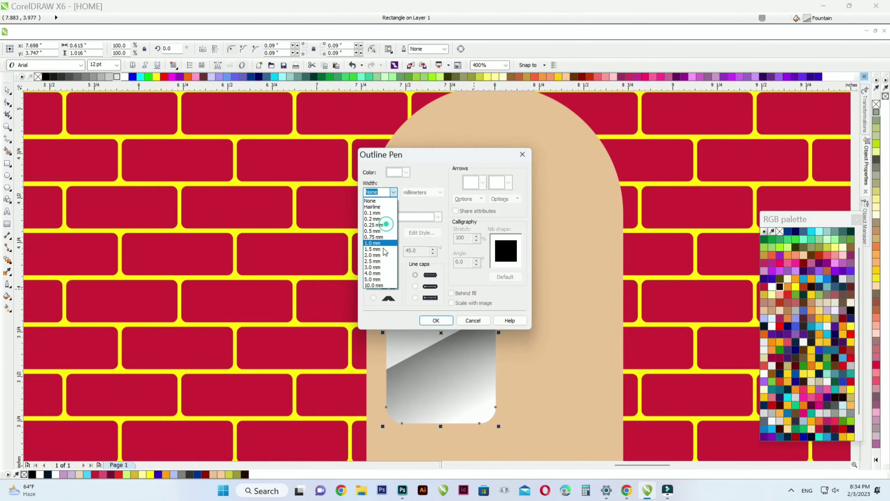
left_click(375, 286)
left_click(436, 320)
right_click(764, 255)
Duplicate the framed pane horizontally onto the door's right half.
scroll(492, 288, "down", 2)
scroll(492, 288, "up", 2)
left_click_drag(469, 290, 590, 290)
right_click(590, 291)
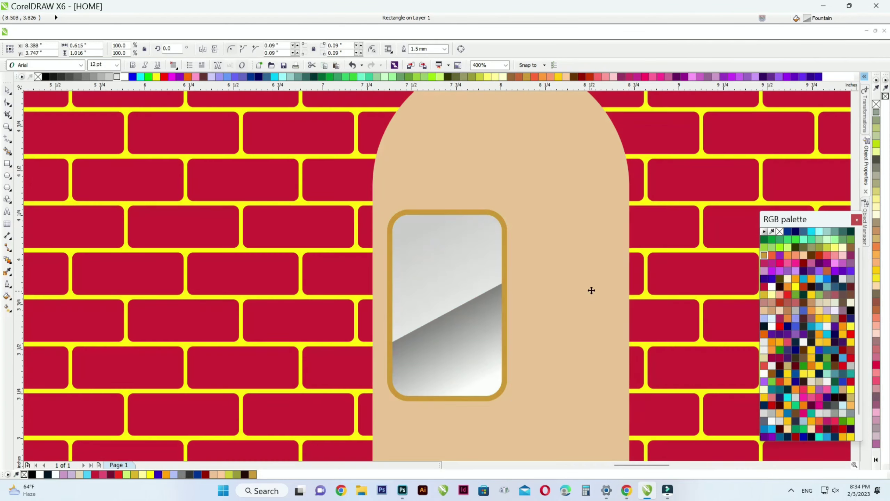
Group the two door panes and centre the group horizontally on the door.
left_click(466, 274)
left_click(562, 273, "shift")
key("ctrl+g")
left_click(525, 193, "shift")
key("c")
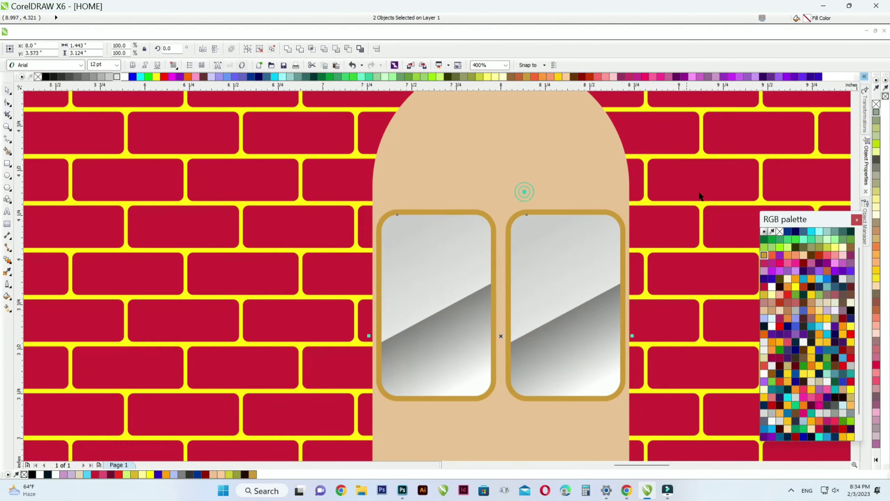
left_click(699, 192)
Set the pane group's outline width to 1.0 mm and copy the pair straight down to form a second row.
left_click(540, 259)
key("F12")
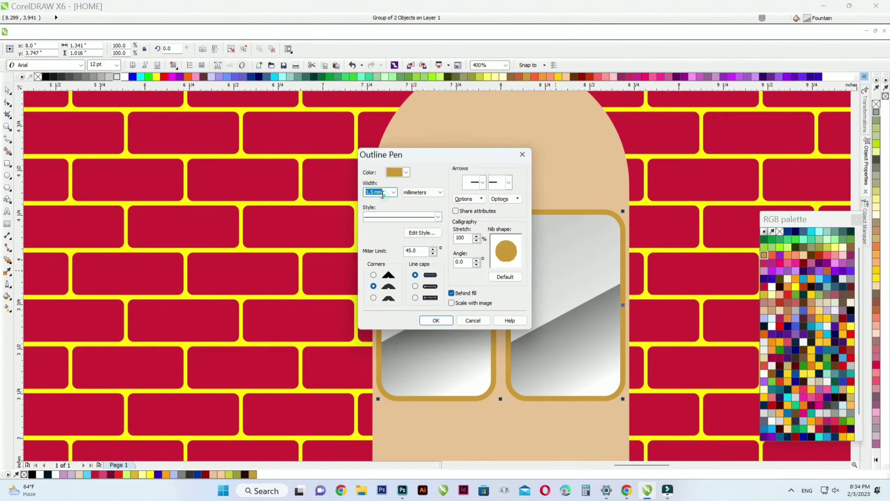
left_click(433, 319)
scroll(421, 248, "down", 2)
left_click_drag(421, 248, 424, 348)
right_click(424, 347)
Ungroup the upper and lower pane pairs into separate panes.
left_click(428, 275, "shift")
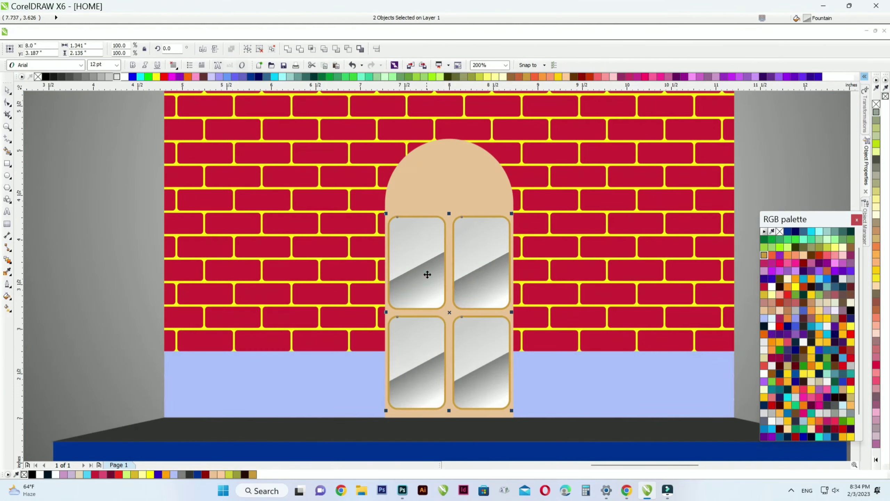
left_click(493, 329, "shift")
right_click(495, 277)
left_click(580, 55)
right_click(466, 376)
left_click(543, 106)
Mirror the two panes on the door's right half horizontally.
left_click(490, 255)
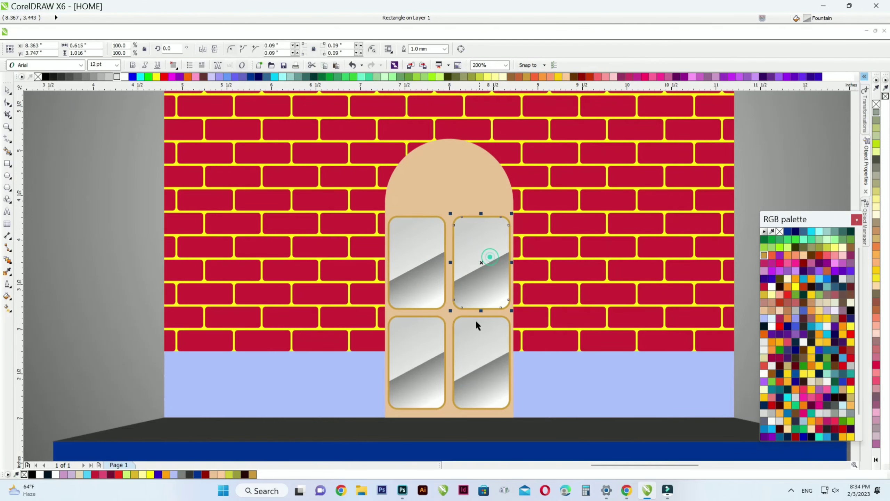
left_click(202, 49)
left_click(483, 335)
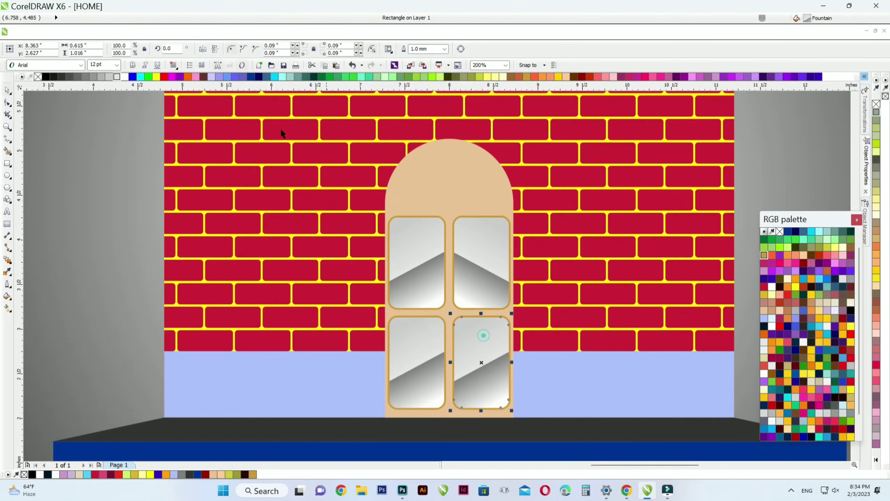
left_click(202, 49)
scroll(533, 320, "down", 2)
left_click(106, 248)
Make an enlarged copy of the arched door, about 1.48 by 3.21 inches, behind it and fill it dark brown (#250908).
key("F4")
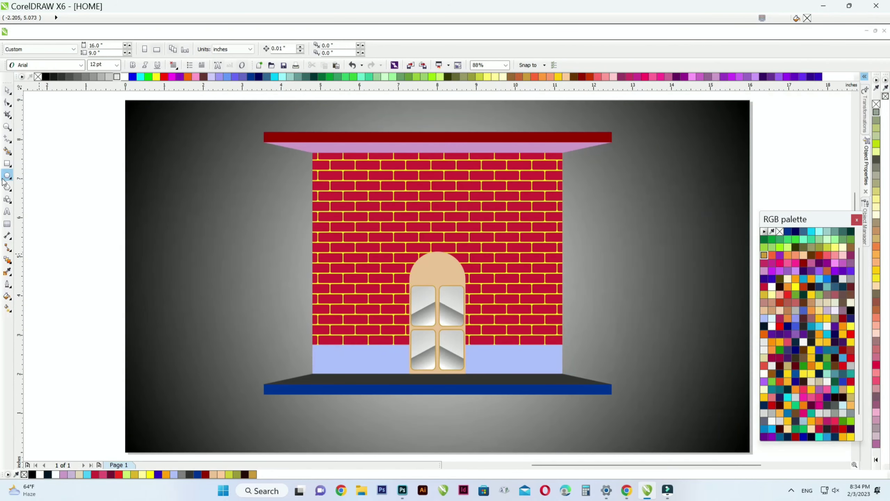
left_click(7, 164)
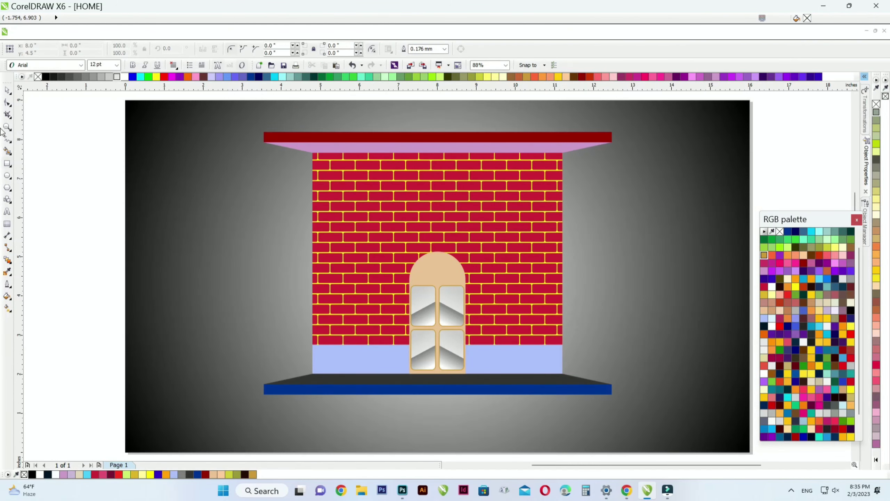
key("space")
scroll(434, 196, "up", 3)
left_click(443, 221)
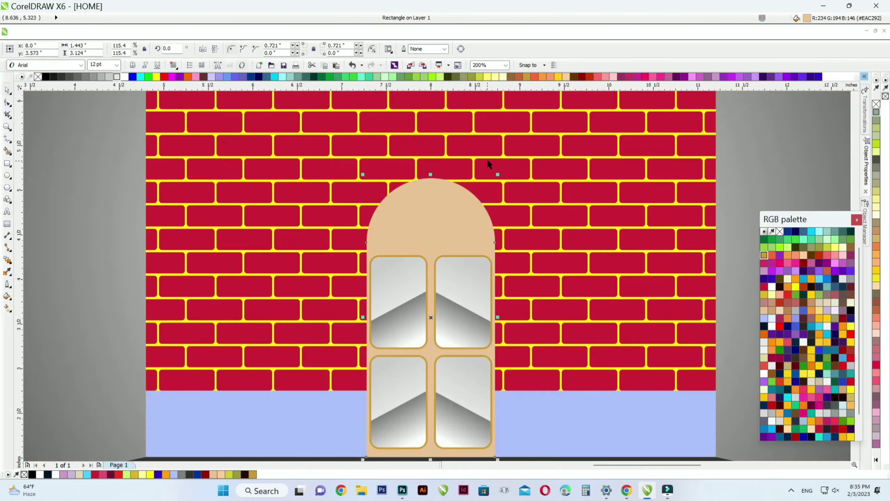
scroll(489, 164, "up", 2)
left_click_drag(504, 185, 509, 183)
right_click(782, 288)
scroll(514, 272, "down", 4)
scroll(525, 382, "up", 4)
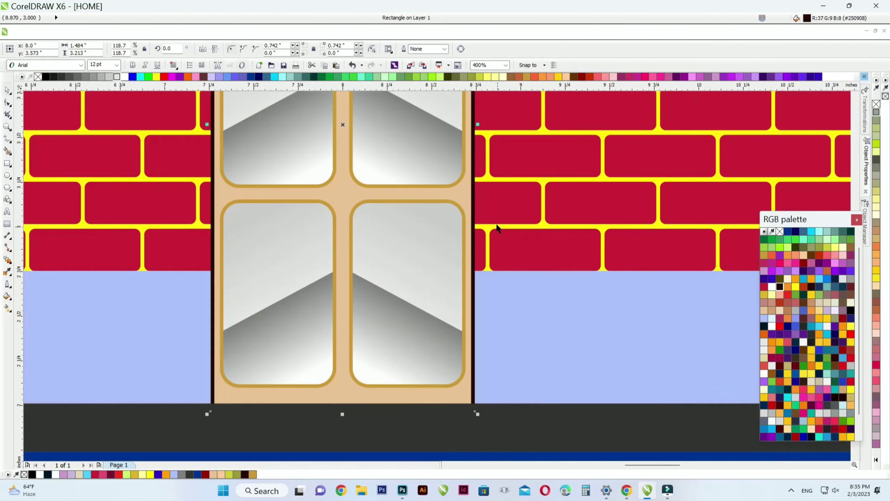
Enlarge the dark brown door frame to about 1.53 by 3.25 inches.
scroll(496, 148, "up", 2)
left_click_drag(502, 139, 524, 259)
scroll(513, 252, "down", 4)
scroll(522, 268, "up", 2)
scroll(471, 208, "down", 2)
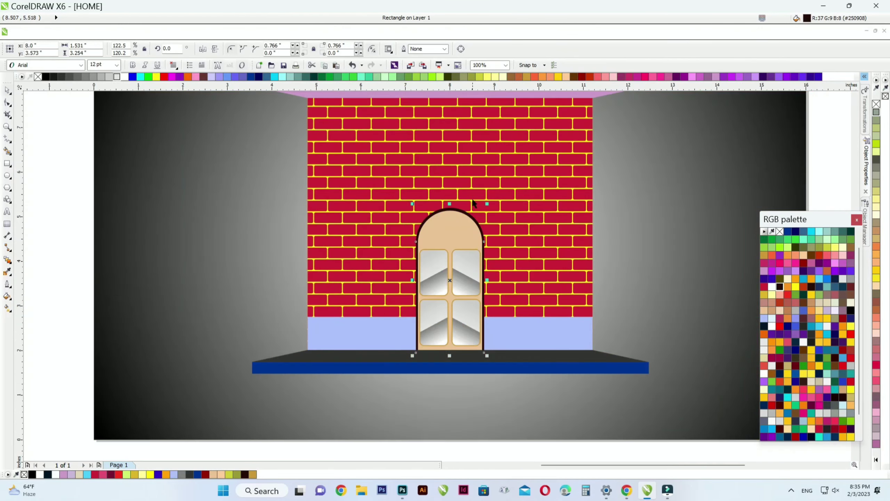
Make a smaller copy of the beige arched door, about 1.38 by 2.99 inches, and fill it gold (#CC9933).
scroll(477, 220, "up", 1)
left_click(427, 243)
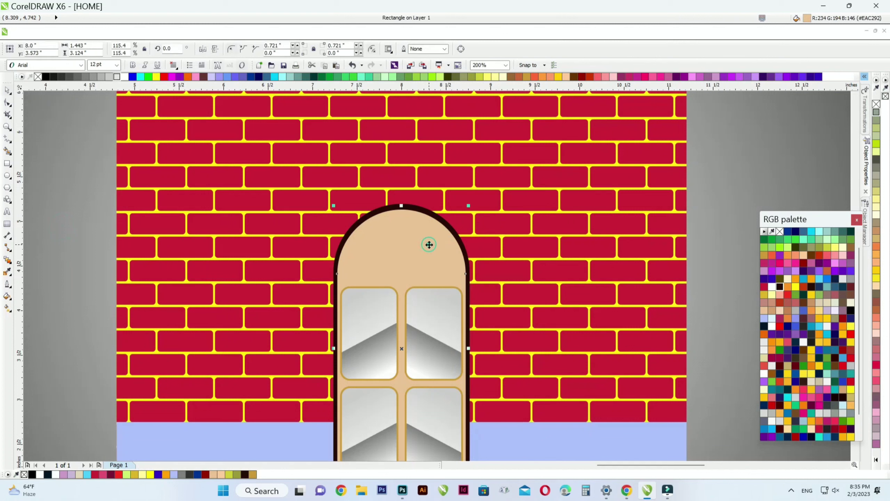
left_click_drag(468, 206, 465, 212)
left_click(764, 254)
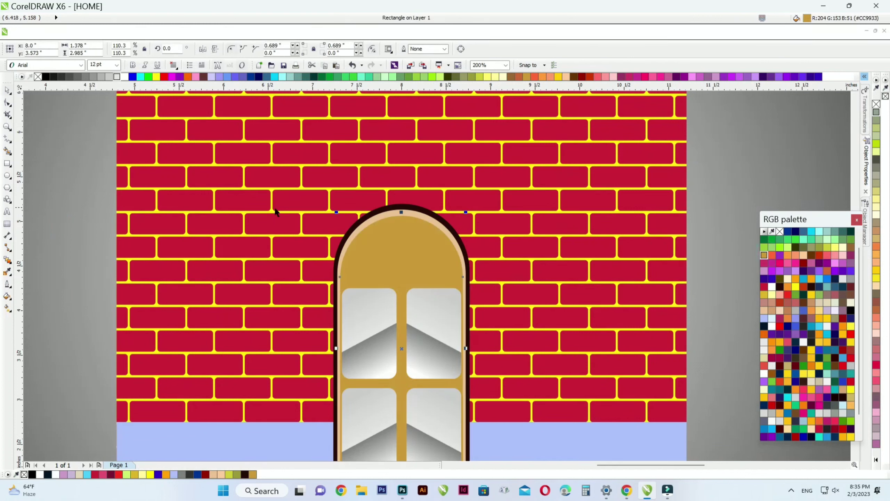
Trim away the gold arch's part over the four panes with a temporary rectangle and delete the rectangle.
left_click(7, 163)
scroll(495, 174, "down", 1)
mouse_move(388, 223)
left_mouse_down()
mouse_move(512, 331)
mouse_move(528, 391)
left_mouse_up()
scroll(469, 229, "up", 2)
left_click(457, 208, "shift")
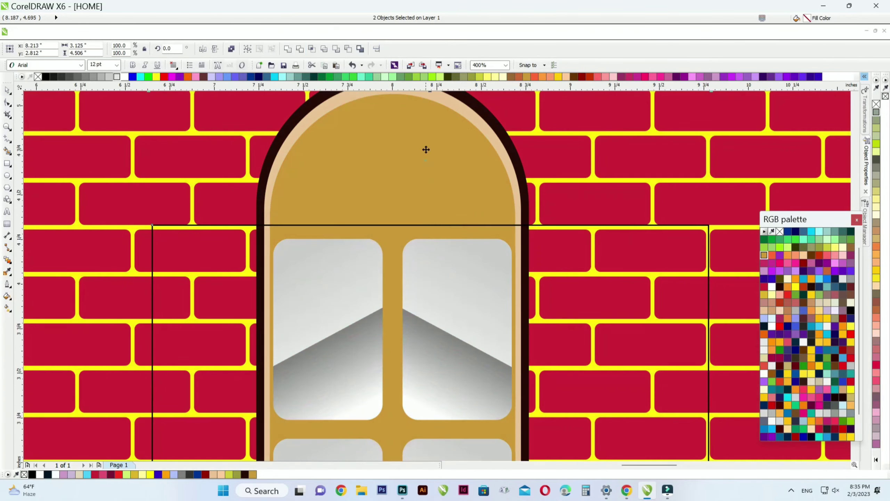
left_click(301, 49)
left_click(645, 282)
key("Delete")
scroll(498, 234, "down", 1)
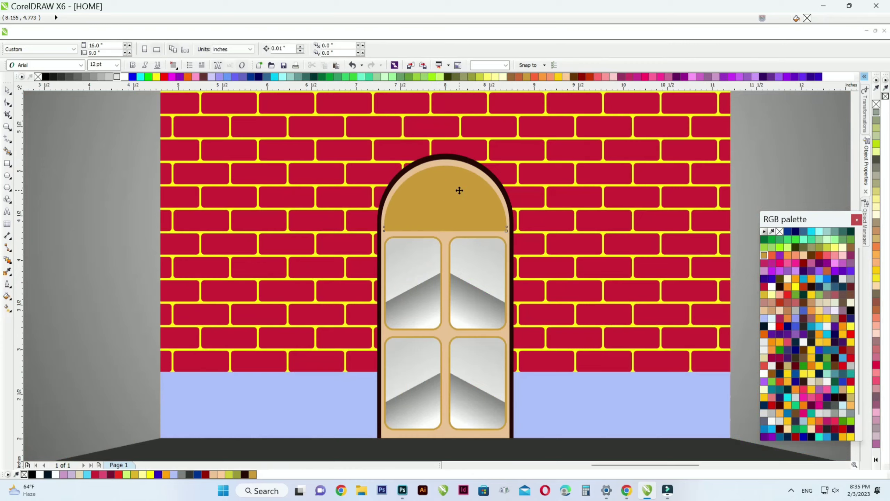
Make a smaller copy of the gold half-round top inside it and copy the glass pane's properties onto it.
left_click(459, 190)
scroll(453, 160, "up", 1)
left_click_drag(561, 168, 541, 179)
key("ctrl+shift+a")
left_click(387, 227)
left_click(371, 237)
left_click(455, 259)
left_click(477, 338)
scroll(481, 230, "down", 2)
left_click(87, 254)
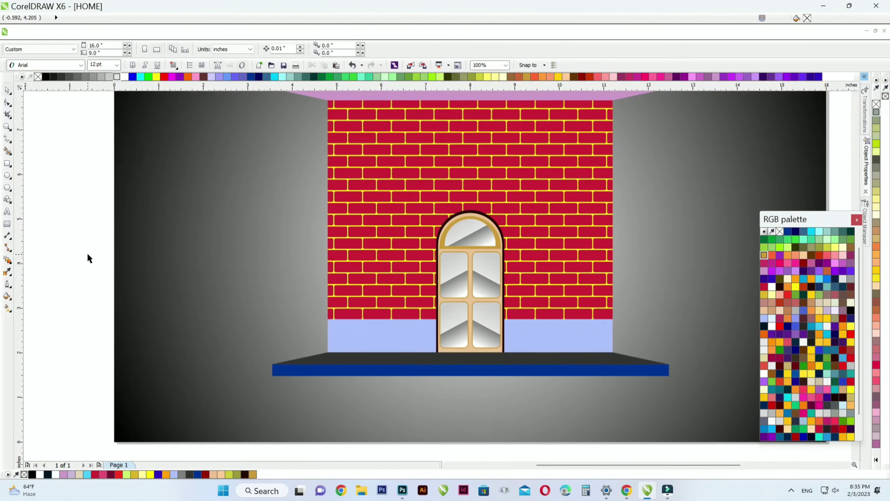
Draw a vertical line about 2.32 inches long down the middle of the door with the Pen tool.
key("shift+F4")
left_click(7, 139)
scroll(438, 284, "up", 2)
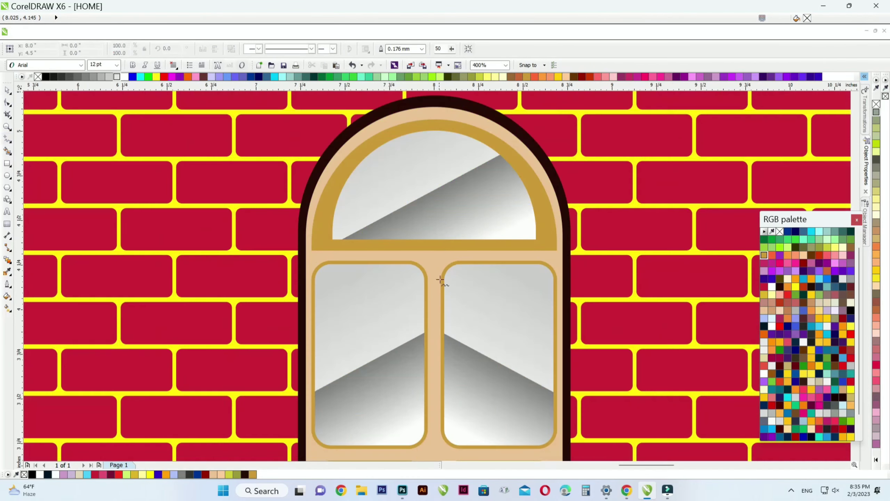
left_click(431, 247)
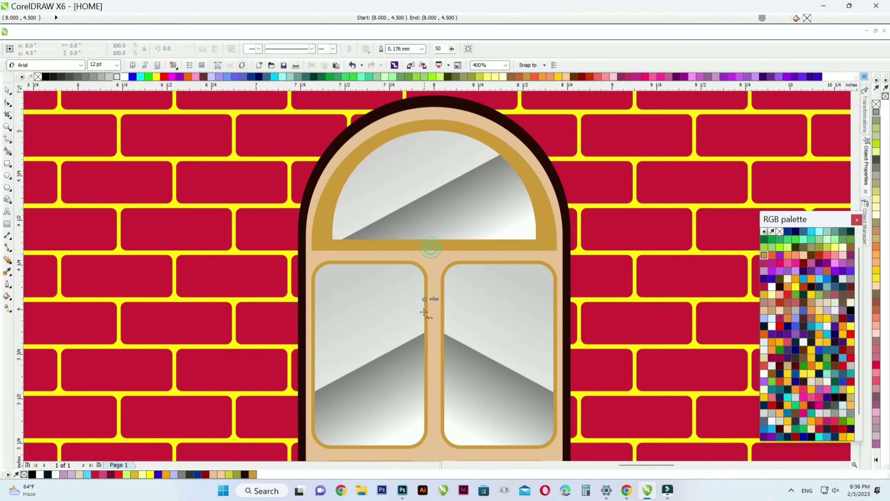
left_click(7, 140)
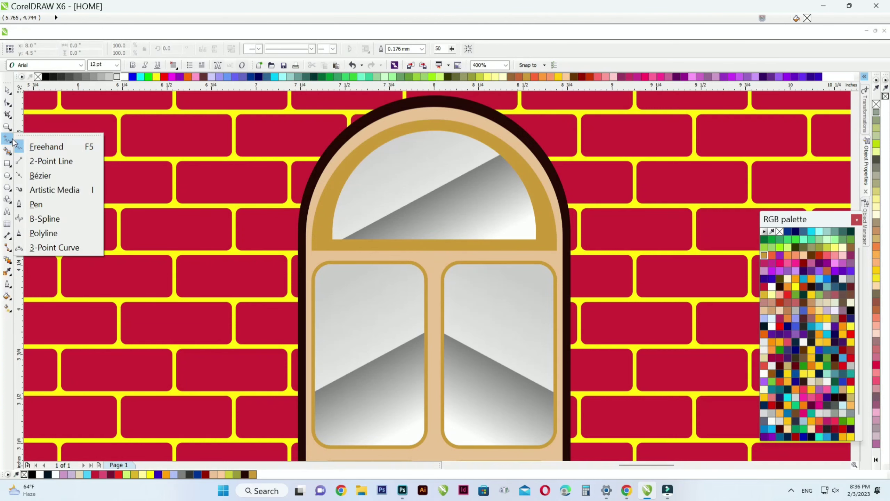
left_click(36, 204)
scroll(446, 215, "down", 1)
left_click(441, 233)
double_click(442, 444)
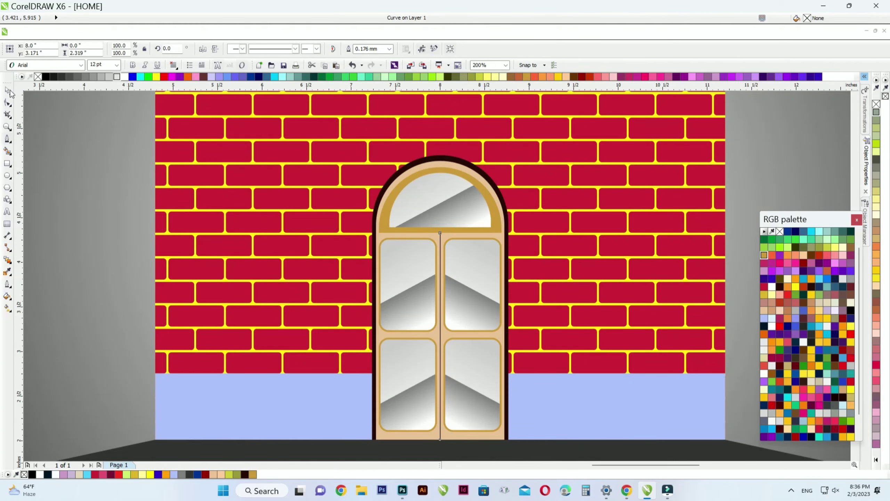
Set the door's centre line to 1 mm width and colour it dark brown (#250908).
type("1")
key("Return")
scroll(440, 235, "up", 2)
right_click(764, 255)
scroll(509, 218, "down", 2)
scroll(508, 218, "up", 2)
right_click(780, 287)
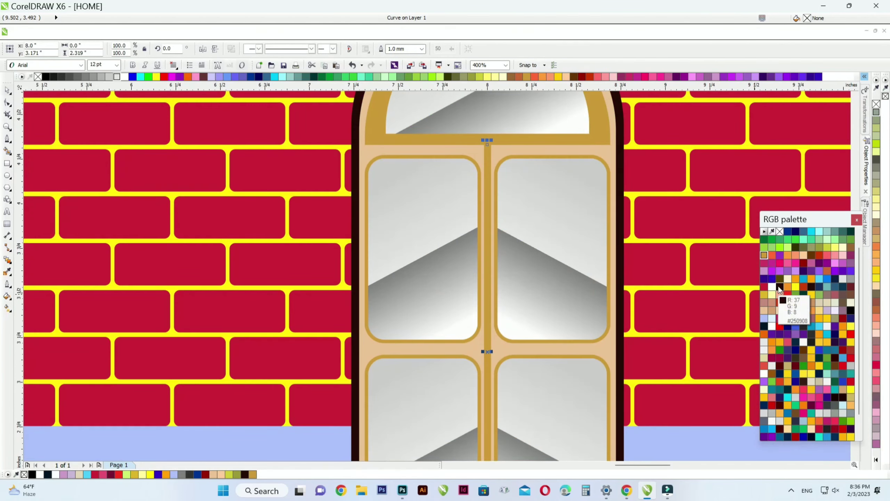
Thin the door's centre line to 0.75 mm.
scroll(522, 264, "down", 2)
scroll(506, 305, "up", 10)
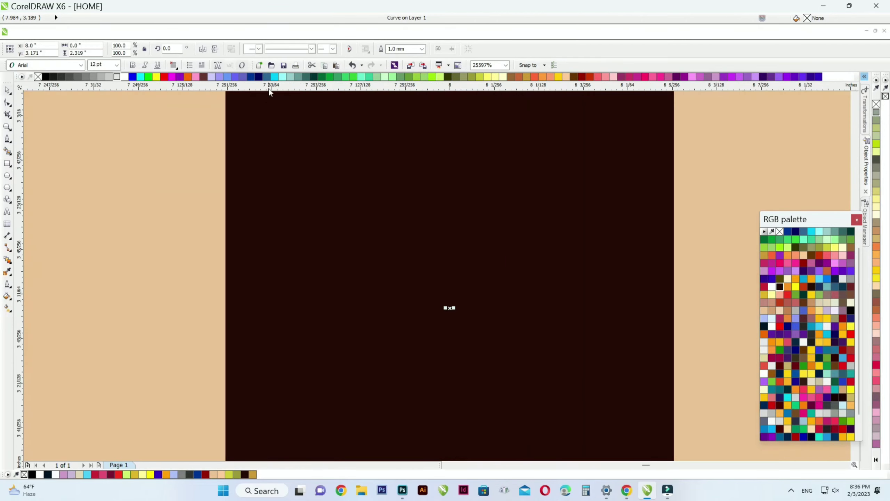
type("0.75")
key("Return")
scroll(490, 247, "down", 10)
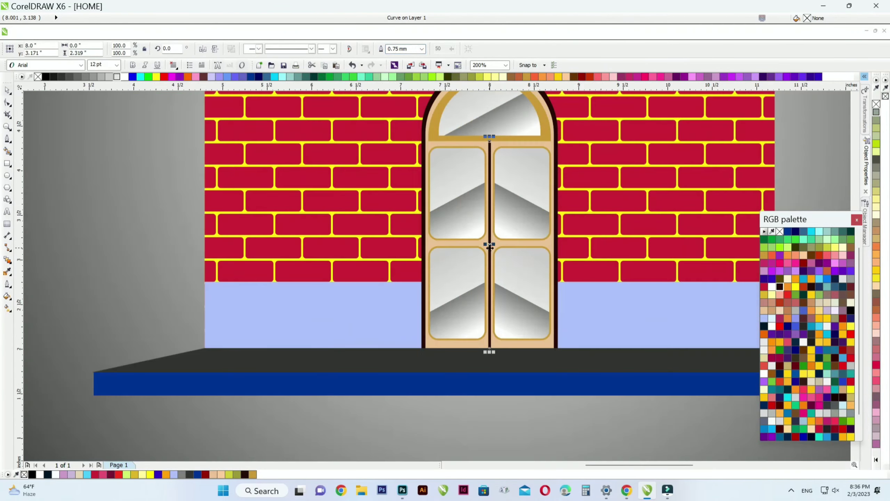
scroll(522, 186, "up", 1)
scroll(528, 229, "down", 2)
scroll(530, 242, "up", 1)
scroll(372, 240, "down", 2)
left_click(100, 231)
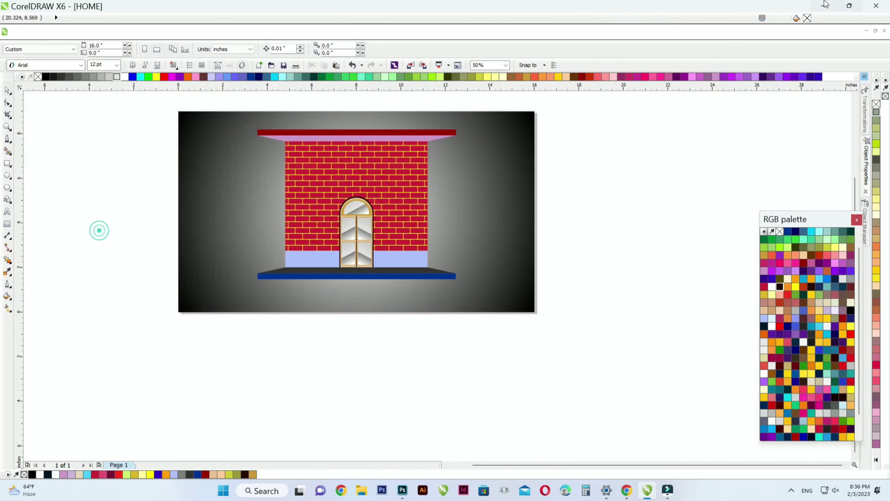
key("F4")
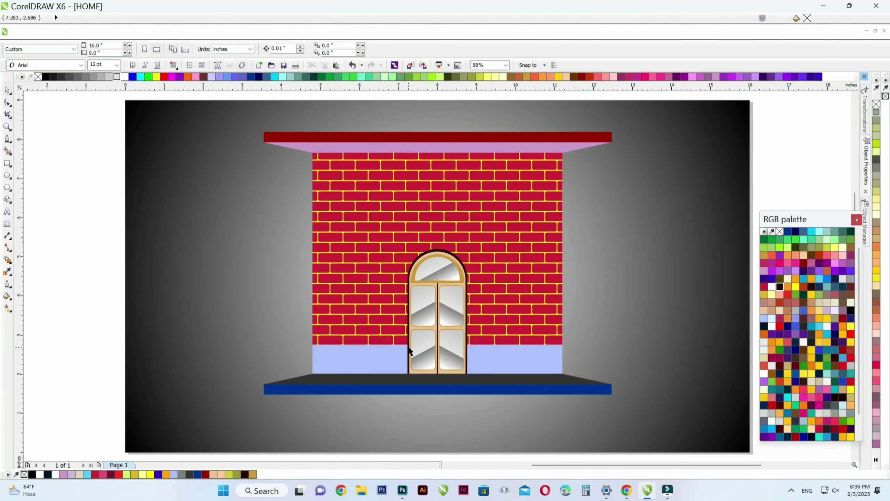
Draw a square about 1.58 by 1.58 inches on the brick wall left of the door.
key("F6")
left_click_drag(320, 268, 383, 328)
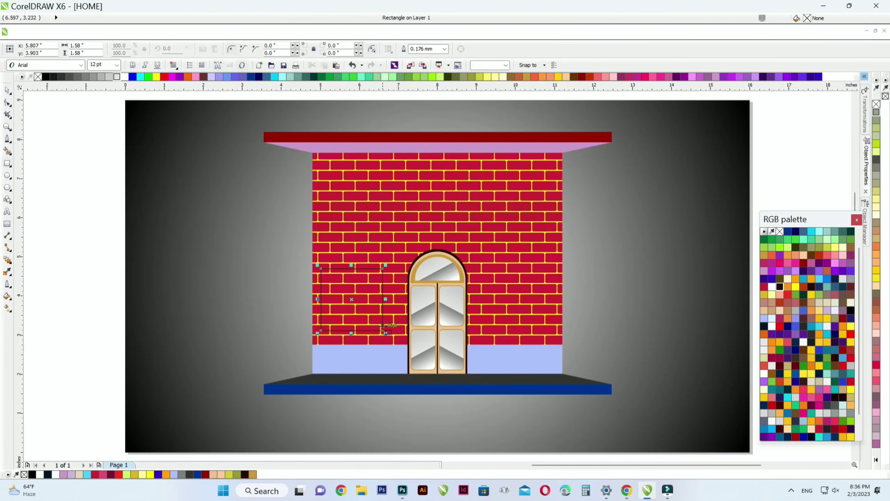
left_click(6, 90)
Round only the top two corners of the window square to about 0.381 inches.
scroll(347, 289, "up", 2)
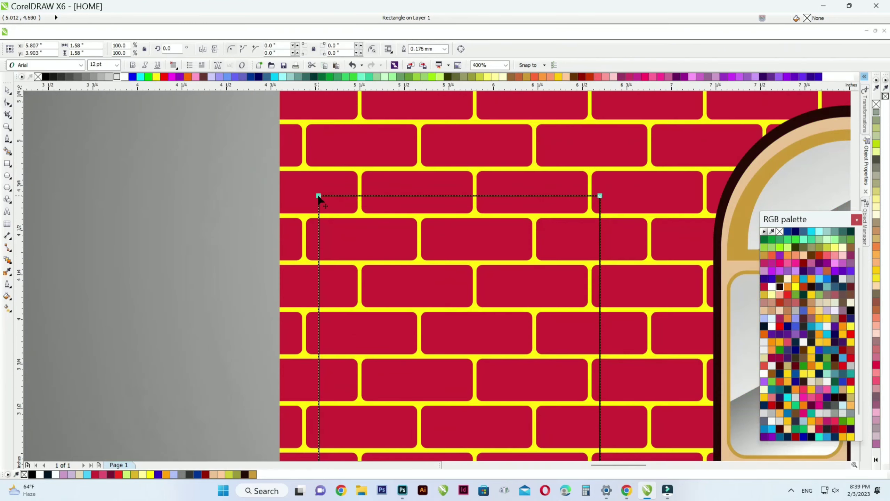
left_click_drag(318, 197, 350, 220)
key("ctrl+z")
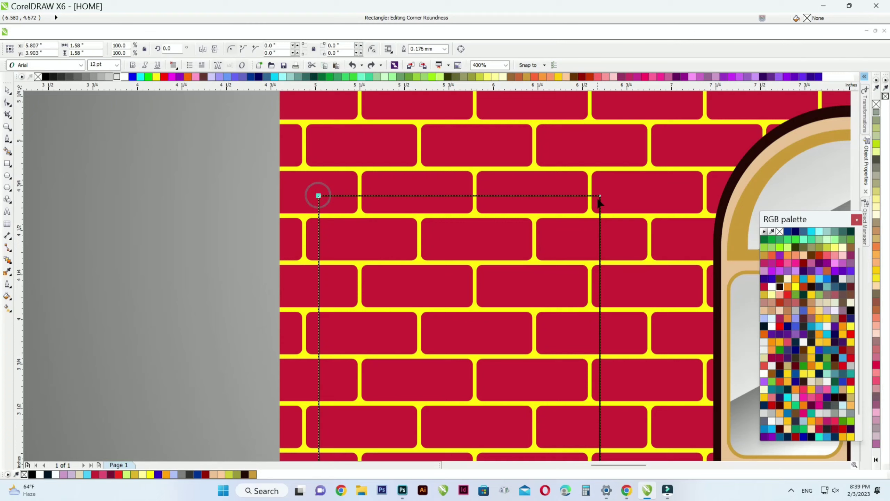
left_click_drag(600, 197, 510, 409)
scroll(444, 183, "down", 1)
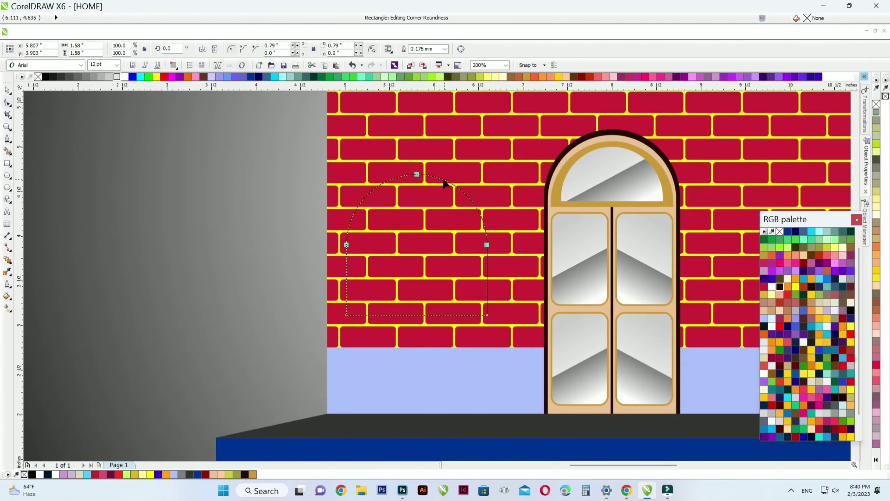
left_click_drag(487, 245, 487, 208)
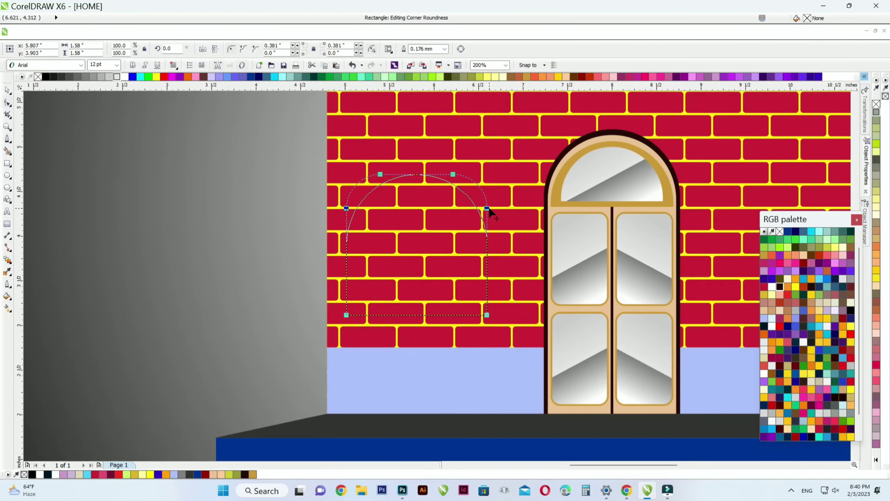
Fill the window shape with black and give it an outline placed behind the fill.
left_click(8, 91)
left_click(124, 77)
left_click(46, 77)
right_click(38, 76)
key("F12")
left_click(393, 192)
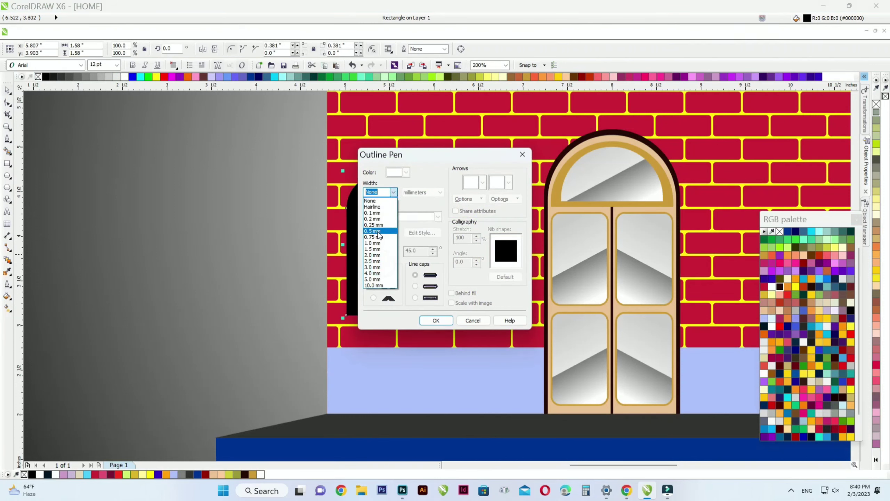
left_click(375, 287)
left_click(452, 293)
left_click(435, 320)
Make the window's outline white and 2 mm wide, and fill the window with gold (#CC9933).
right_click(771, 286)
key("F12")
type("1")
key("Return")
key("F12")
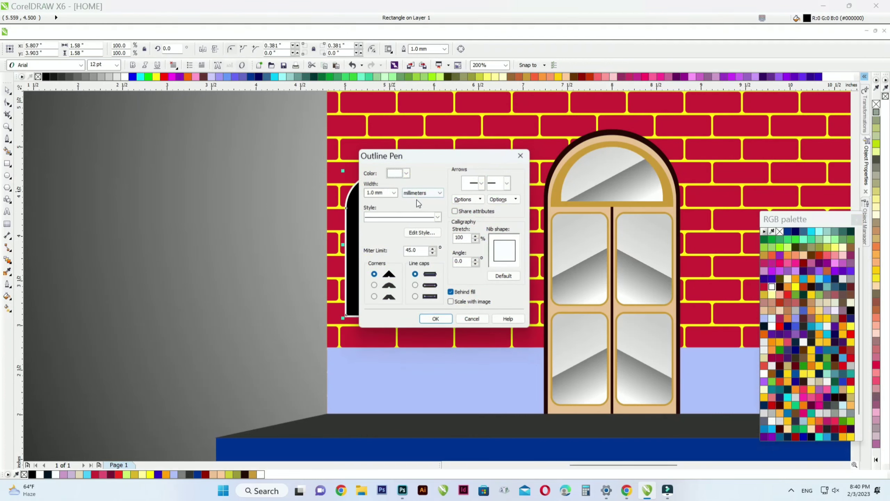
key("Return")
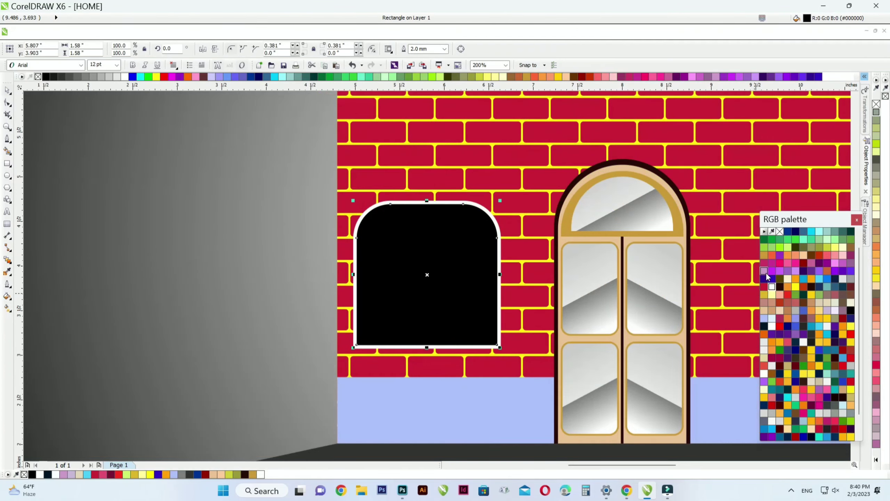
left_click(764, 255)
scroll(469, 206, "left", 3)
scroll(562, 289, "down", 1)
scroll(562, 312, "up", 2)
Draw a rectangle about 0.602 by 0.84 inches at the window's lower middle and copy the window's outline and fill onto it.
left_click(6, 149)
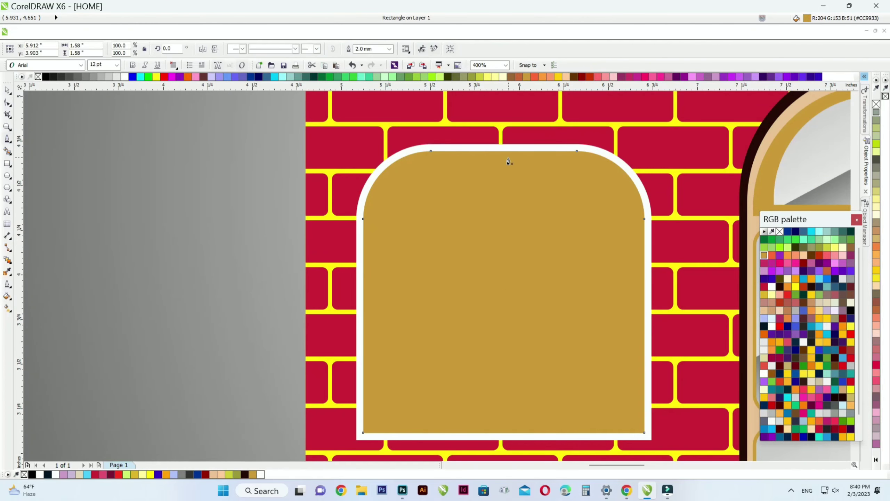
left_click(7, 163)
mouse_move(445, 434)
left_mouse_down()
mouse_move(567, 294)
mouse_move(552, 282)
left_mouse_up()
key("alt+e")
key("m")
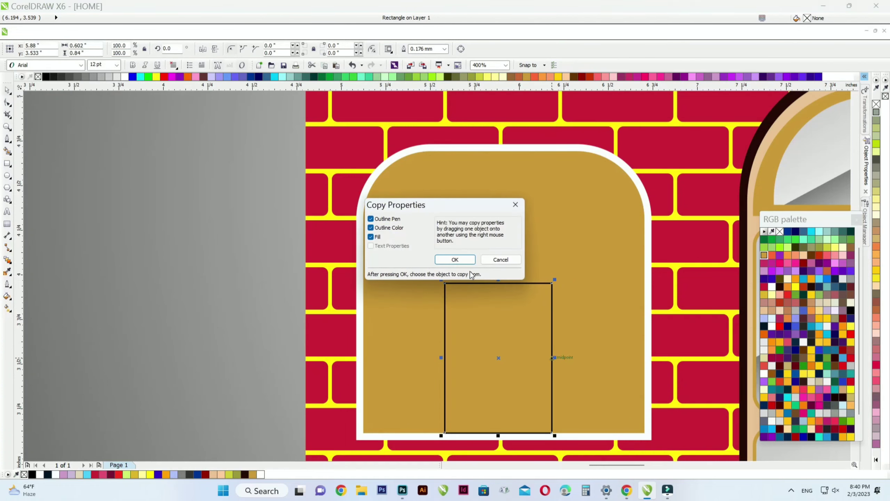
left_click(453, 258)
left_click(497, 224)
left_click(514, 310)
left_click(595, 307)
left_click(503, 310)
Resize the window's middle pane to about 0.456 by 0.931 inches.
left_click_drag(498, 279, 498, 263)
left_click_drag(554, 358, 543, 357)
scroll(543, 347, "down", 2)
scroll(533, 347, "up", 2)
Draw a horizontal line about 1.6 inches long across the window at the middle pane's top edge and give it the window's properties.
left_click(8, 139)
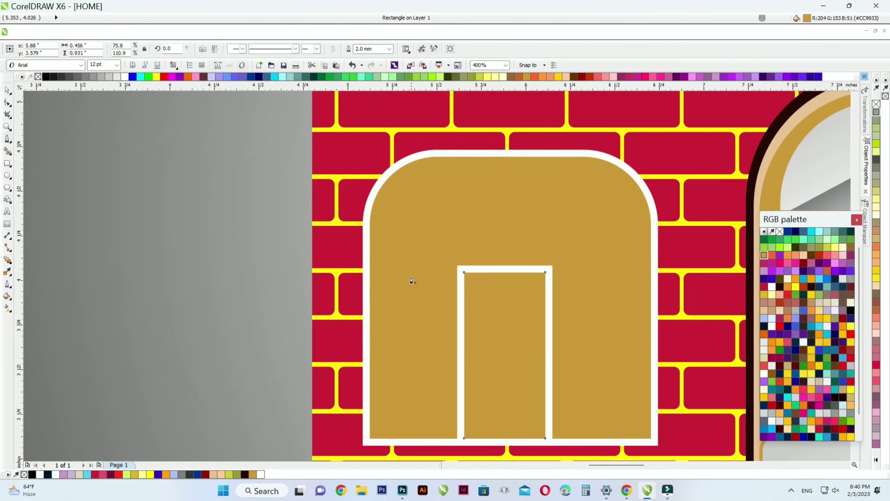
left_click(367, 267)
left_click(652, 268)
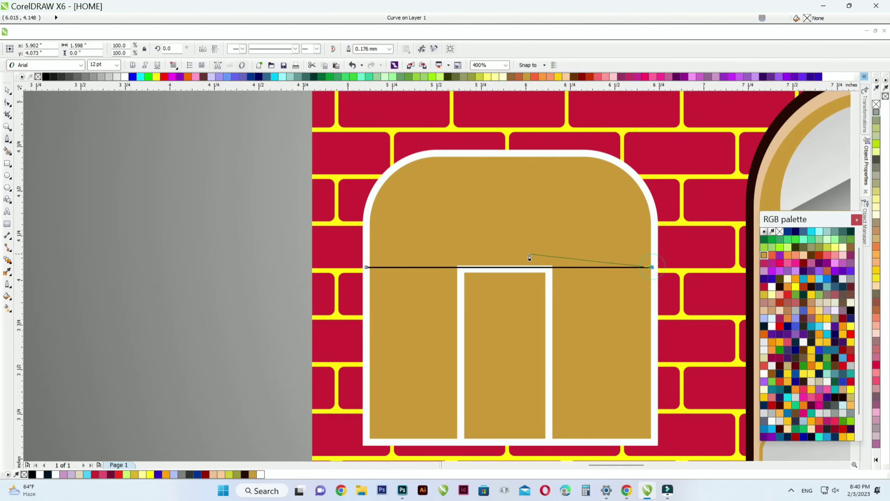
key("ctrl+shift+a")
left_click(460, 255)
left_click(547, 255)
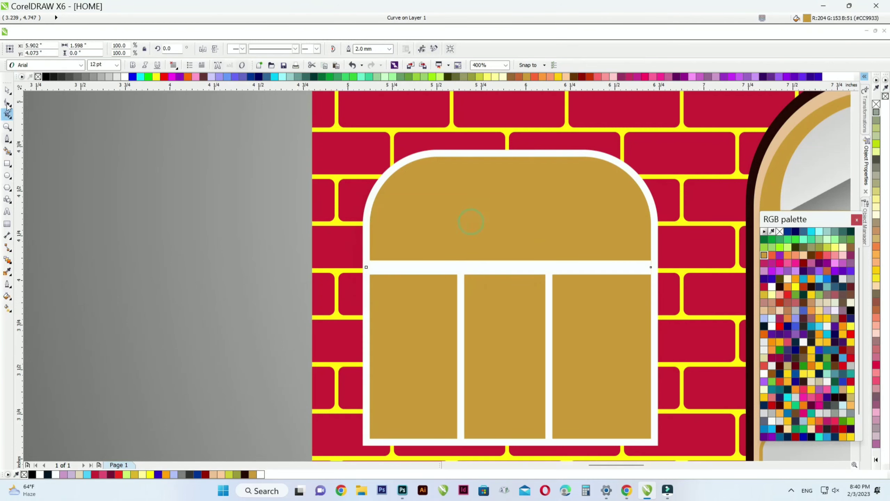
Set the window's horizontal bar to 1 mm width.
left_click(399, 48)
type("1")
key("Return")
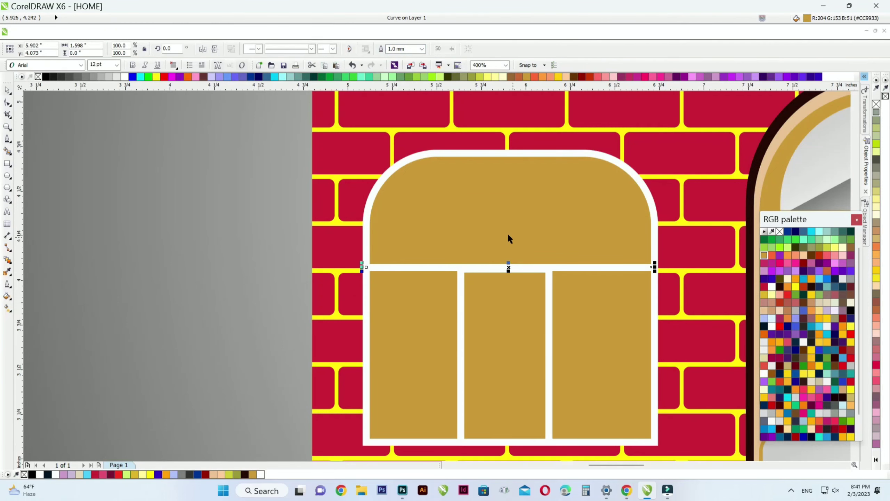
Duplicate the horizontal bar into the window's upper part and rotate the copy by 90 degrees.
left_click(5, 90)
scroll(487, 244, "down", 2)
scroll(506, 245, "up", 2)
left_click_drag(460, 253, 460, 217)
right_click(460, 217)
double_click(179, 51)
type("90")
key("Return")
Centre the vertical bar in the window and fit its length between the top edge and the horizontal bar.
left_click(588, 175)
left_click(446, 189)
left_click_drag(444, 364, 428, 133)
scroll(427, 249, "up", 2)
scroll(432, 180, "down", 3)
scroll(432, 228, "up", 2)
left_click_drag(446, 226, 449, 258)
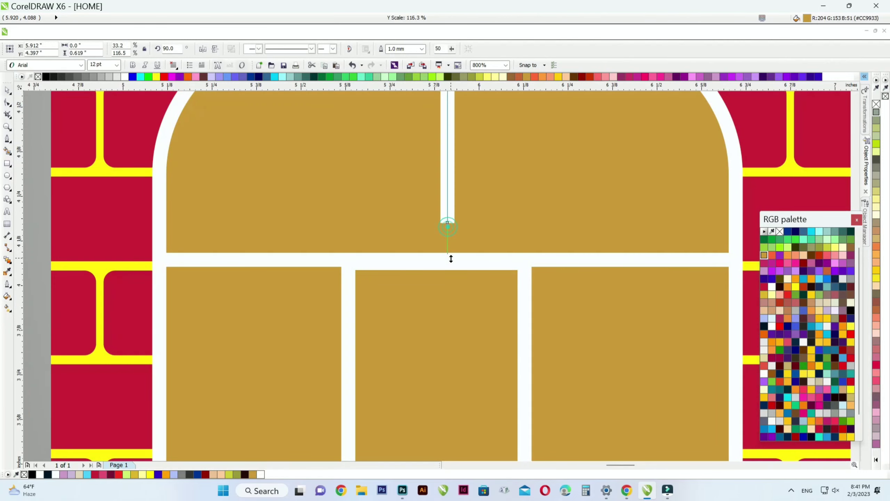
scroll(449, 274, "down", 3)
left_click(95, 248)
scroll(478, 244, "up", 2)
scroll(456, 242, "down", 2)
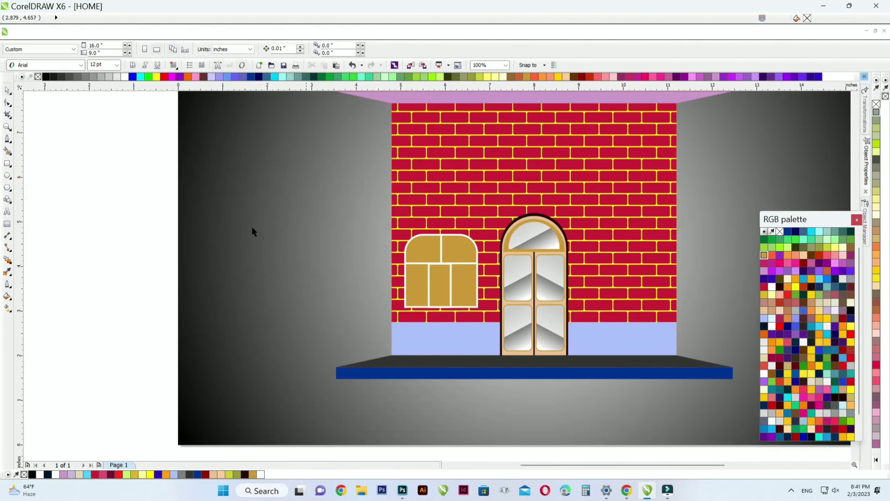
Place a black-outlined copy of the window frame slightly below and behind the window as a shadow.
scroll(460, 309, "up", 3)
left_click(389, 308)
key("shift+Page_Up")
right_click(46, 78)
key("ctrl+z")
key("ctrl+z")
scroll(538, 277, "down", 3)
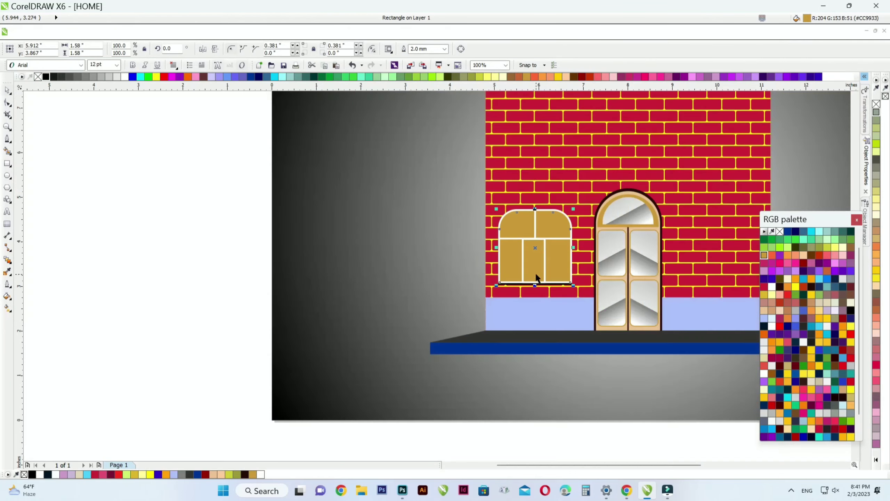
Group the window's five objects and place a copy of the group on the wall right of the door.
left_click_drag(183, 163, 581, 294)
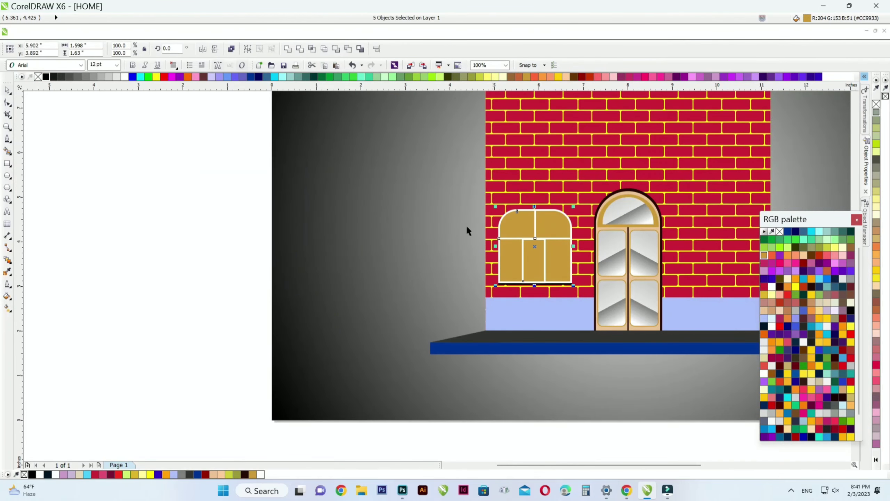
scroll(469, 231, "right", 2)
key("ctrl+g")
left_click_drag(454, 247, 613, 250)
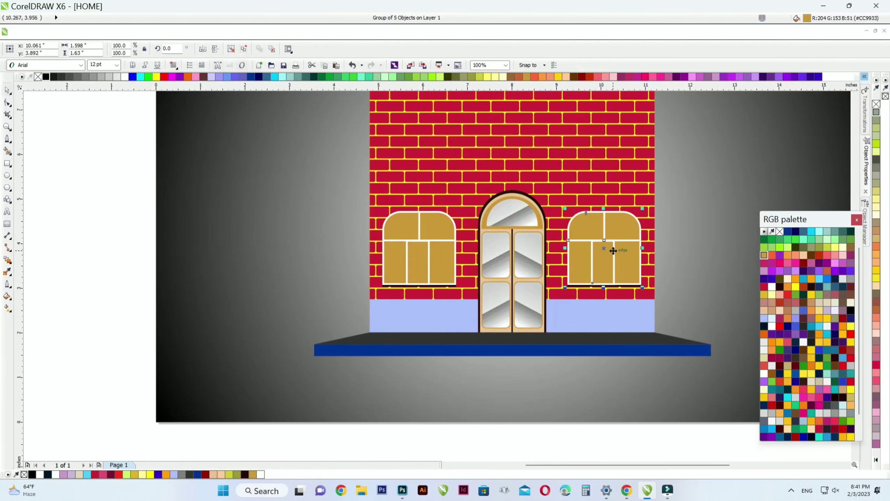
Centre the pair of windows horizontally on the background.
left_click(288, 182)
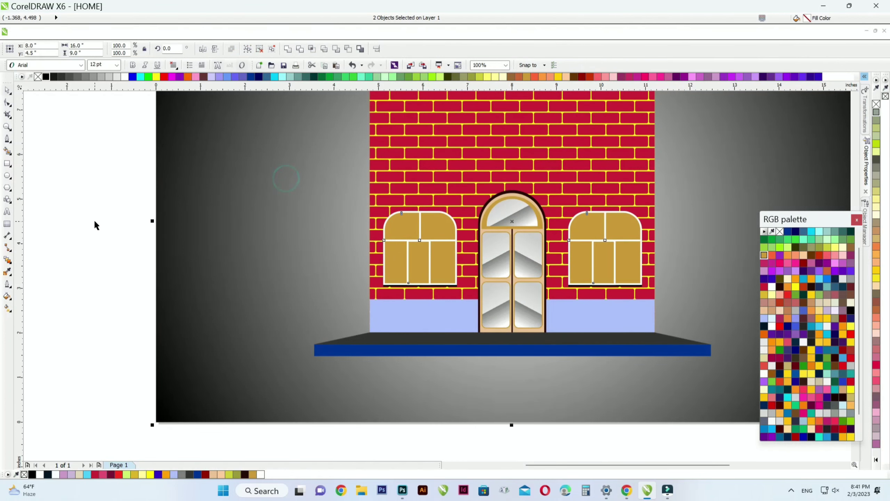
left_click(94, 221)
key("shift+F4")
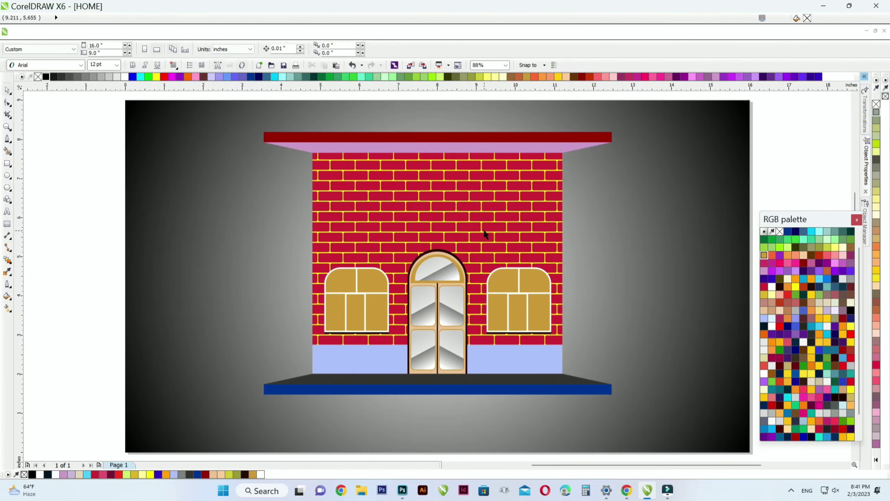
Draw a winding curve about 3.23 by 1.48 inches from the platform's bottom edge, left of the door, down to the page's bottom edge.
left_click(7, 140)
scroll(376, 380, "up", 1)
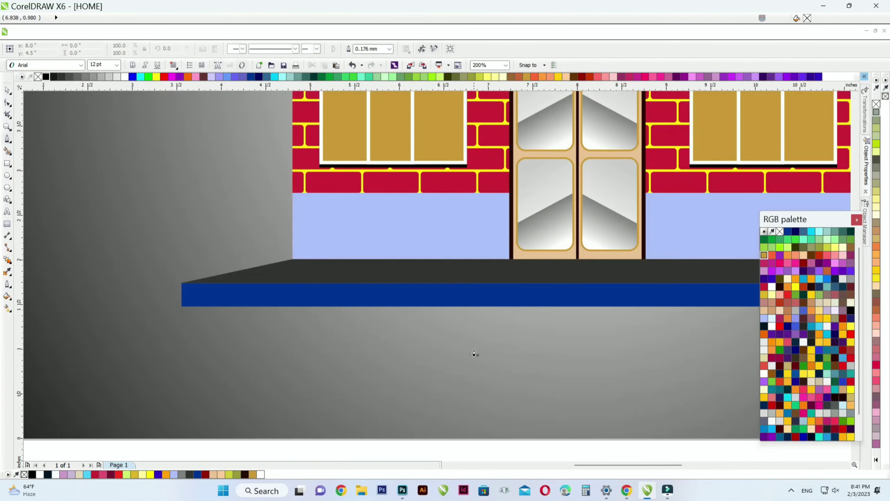
left_click(511, 306)
scroll(511, 312, "down", 2)
scroll(516, 322, "up", 1)
left_click_drag(530, 339, 397, 334)
left_click(398, 367)
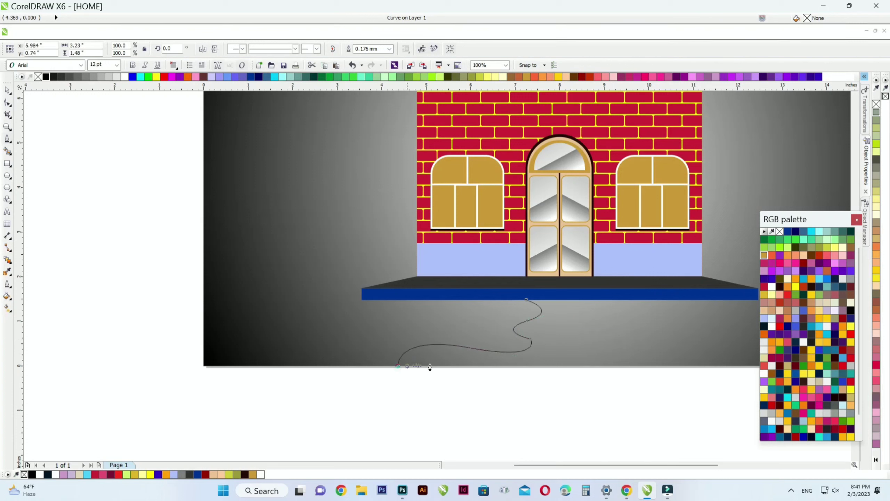
Place a horizontally mirrored copy of the winding curve on the other side of the door as the path's second edge.
left_click(7, 90)
left_click_drag(514, 332, 616, 331)
right_click(615, 332)
left_click(202, 49)
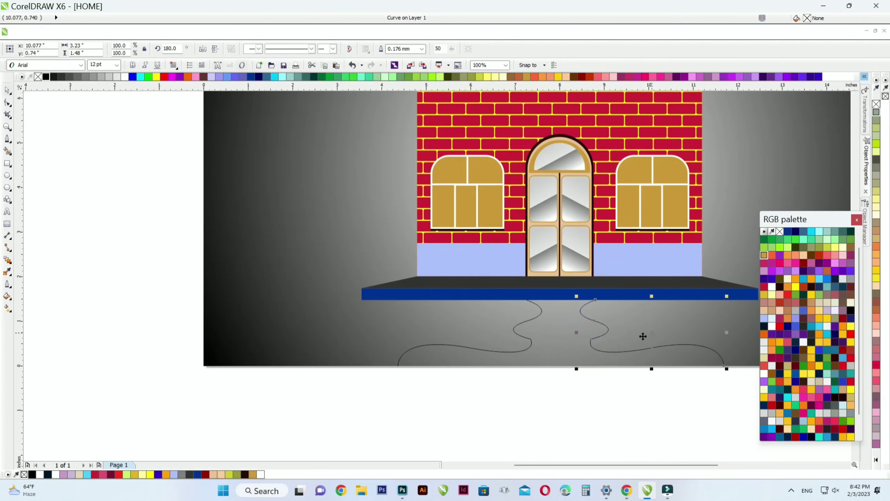
Create a filled path shape from the area enclosed between the two winding curves with Smart Fill.
scroll(631, 350, "up", 2)
left_click(7, 151)
left_click(486, 302)
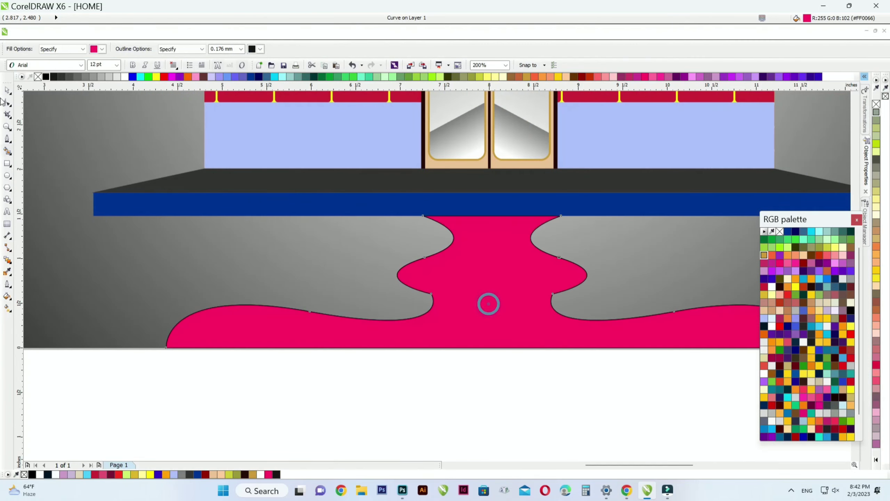
Fill the path shape with golden tan #CC9933 and remove its outline.
scroll(428, 296, "down", 2)
left_click(453, 302)
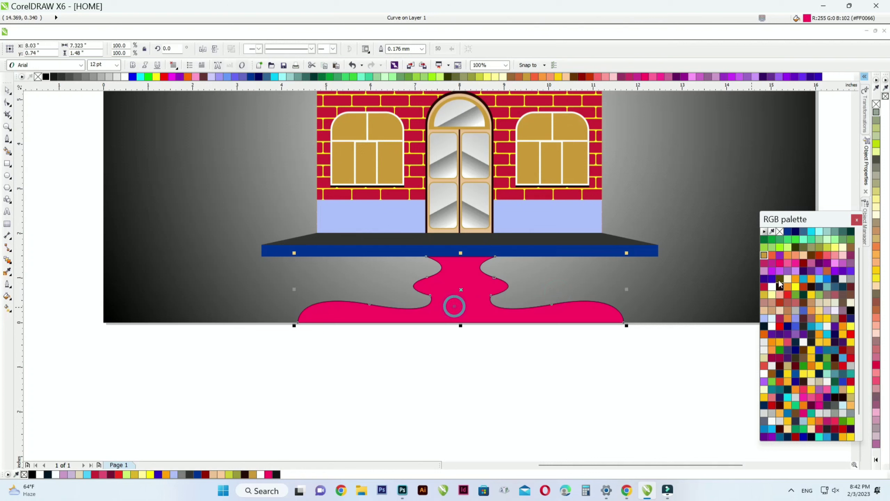
left_click(772, 287)
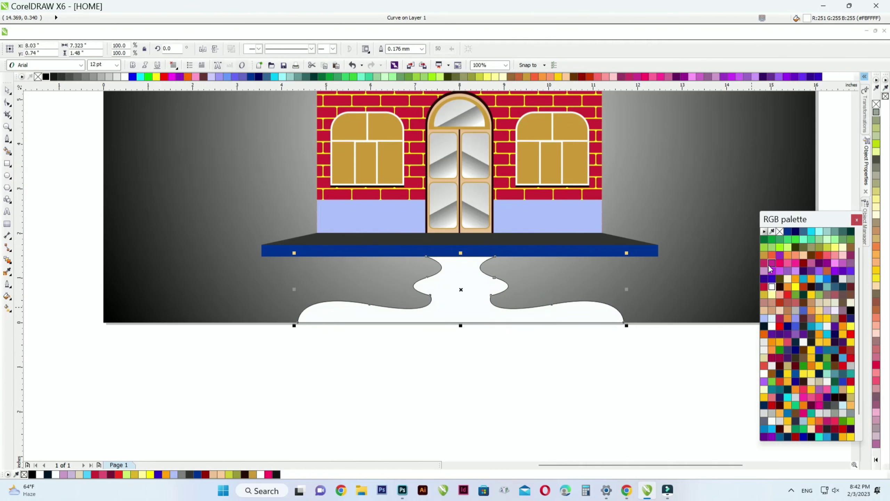
left_click(764, 255)
right_click(780, 231)
Delete the two leftover winding guide curves along the path's edges.
scroll(377, 353, "up", 4)
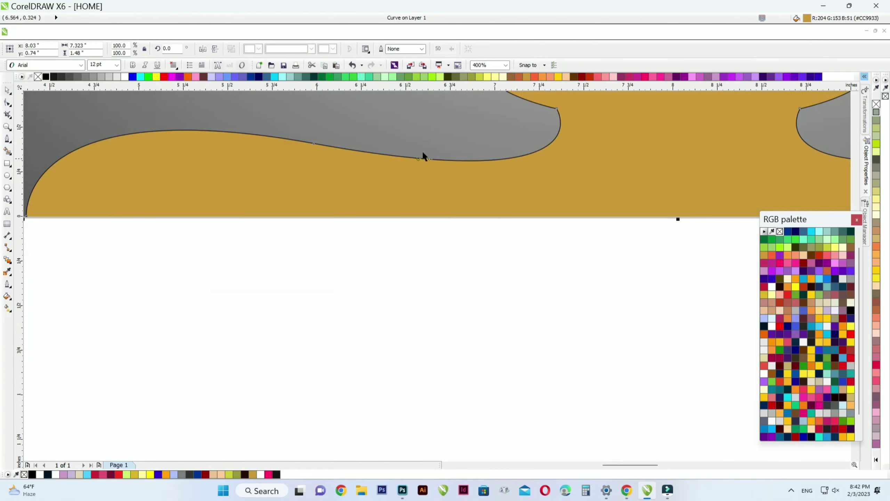
left_click(473, 122)
left_click(487, 306)
scroll(560, 98, "up", 2)
scroll(228, 240, "down", 2)
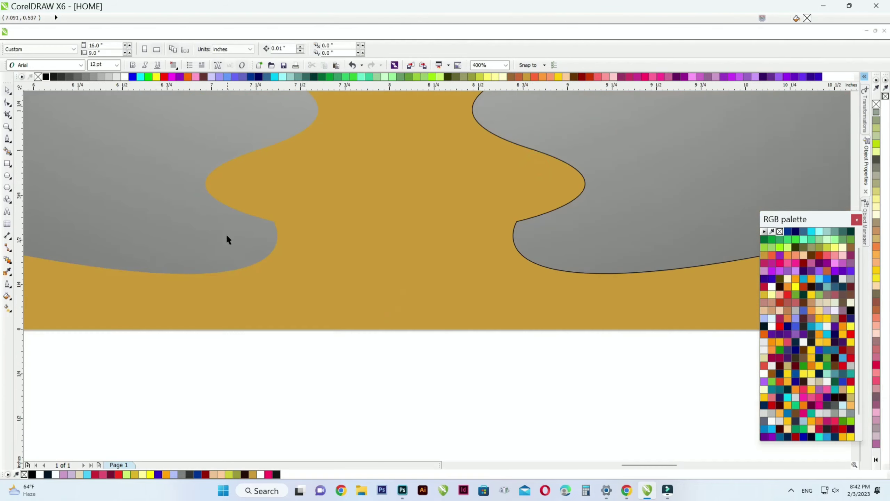
left_click(584, 179)
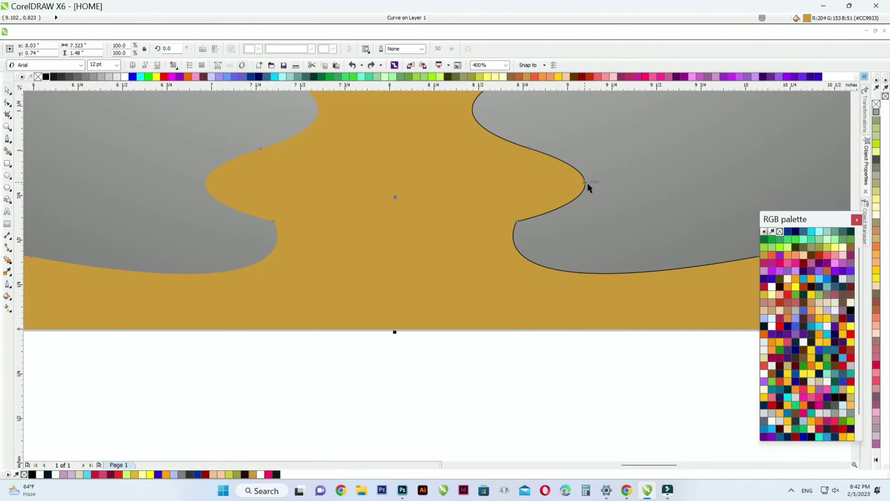
scroll(484, 190, "down", 2)
left_click(485, 283)
Recolour the path shape dark brown #663300.
scroll(574, 230, "up", 4)
scroll(391, 211, "down", 3)
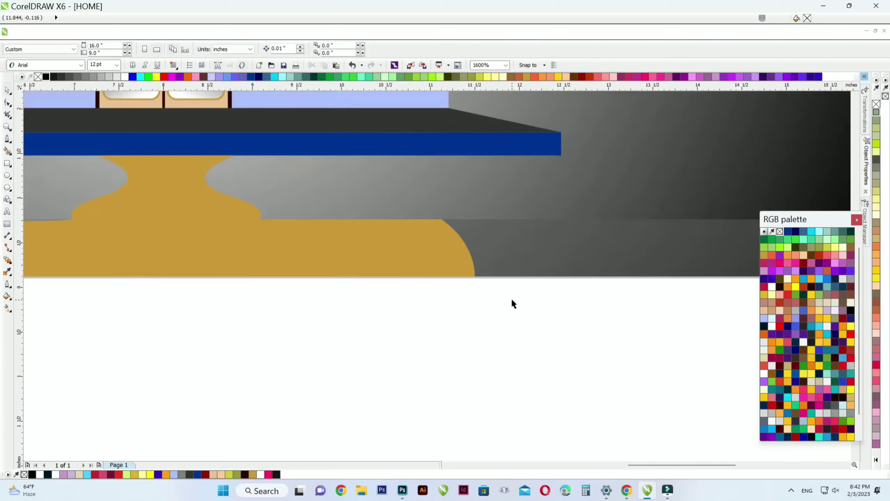
left_click(343, 246)
left_click(803, 263)
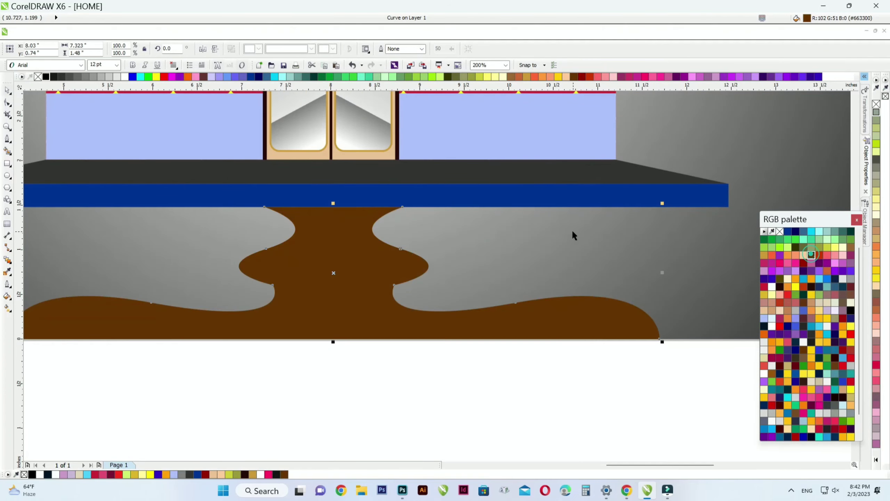
Place a cream #FFF1CC copy of the path behind it, widened symmetrically to about 8.416 inches as a border.
scroll(571, 230, "down", 2)
scroll(519, 231, "up", 2)
scroll(481, 248, "down", 4)
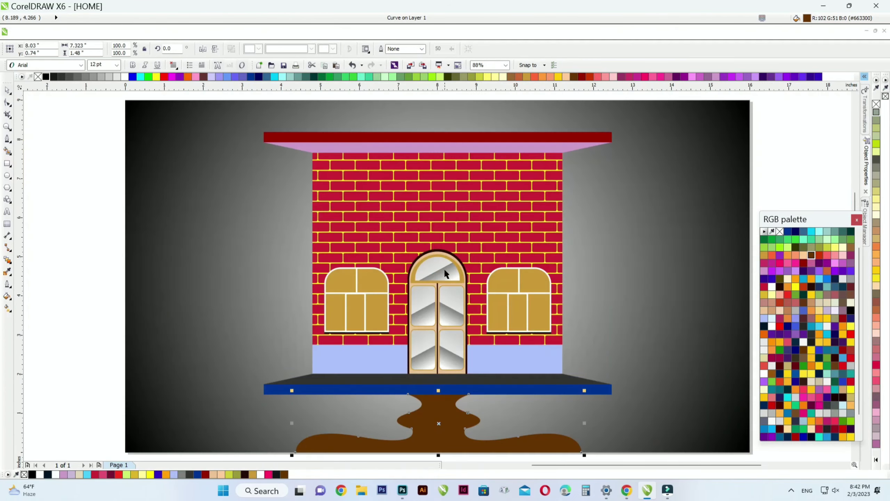
scroll(430, 354, "up", 2)
scroll(500, 366, "up", 2)
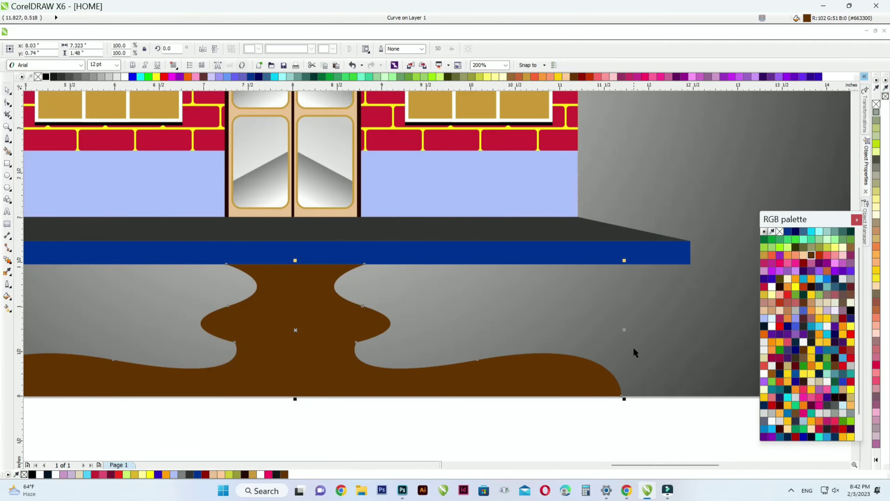
left_click_drag(636, 328, 676, 329)
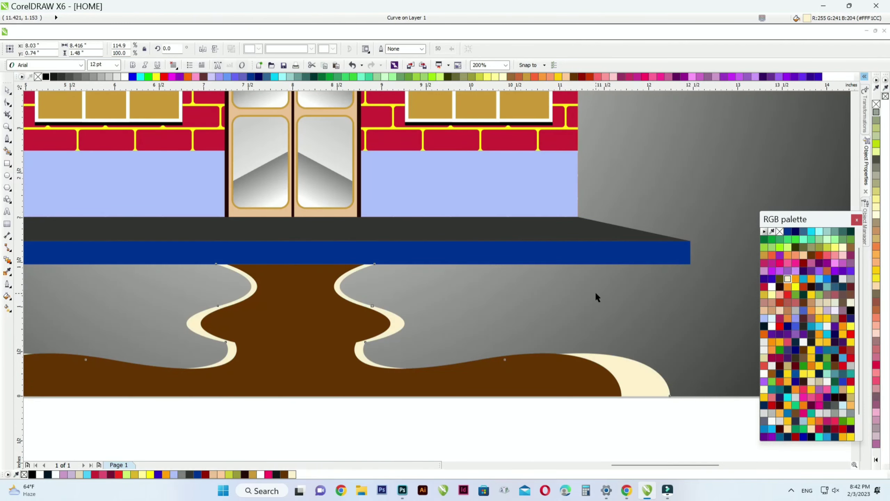
scroll(568, 279, "down", 4)
left_click(453, 337)
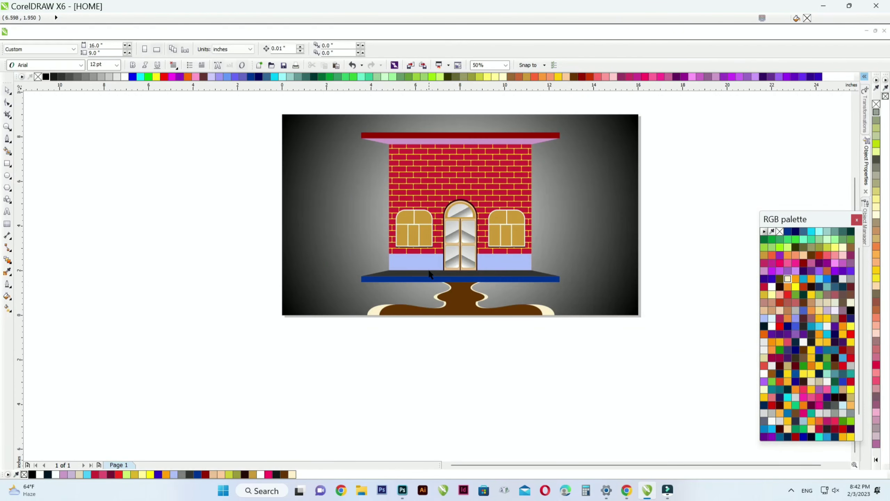
Draw a narrow upright rectangle about 0.167 by 1.13 inches on the background left of the house as a tree trunk.
scroll(421, 272, "up", 2)
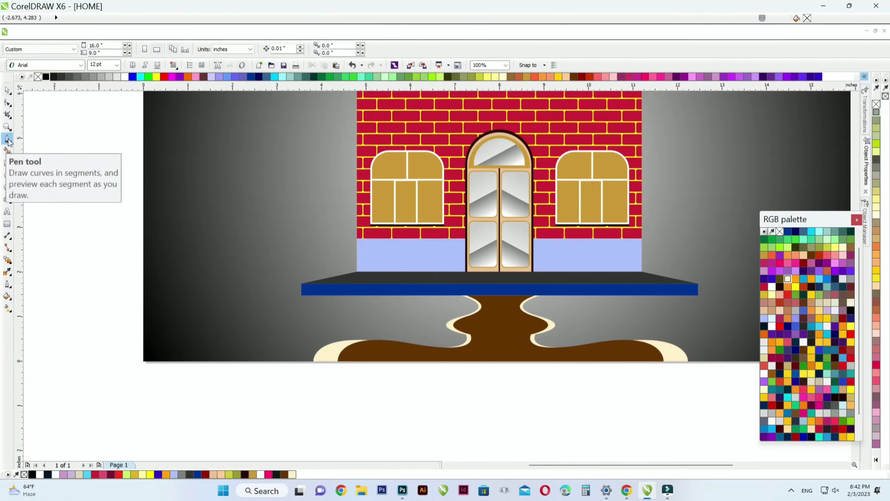
left_click(7, 163)
scroll(189, 285, "up", 2)
left_click_drag(336, 315, 350, 213)
scroll(350, 281, "down", 4)
scroll(349, 252, "up", 4)
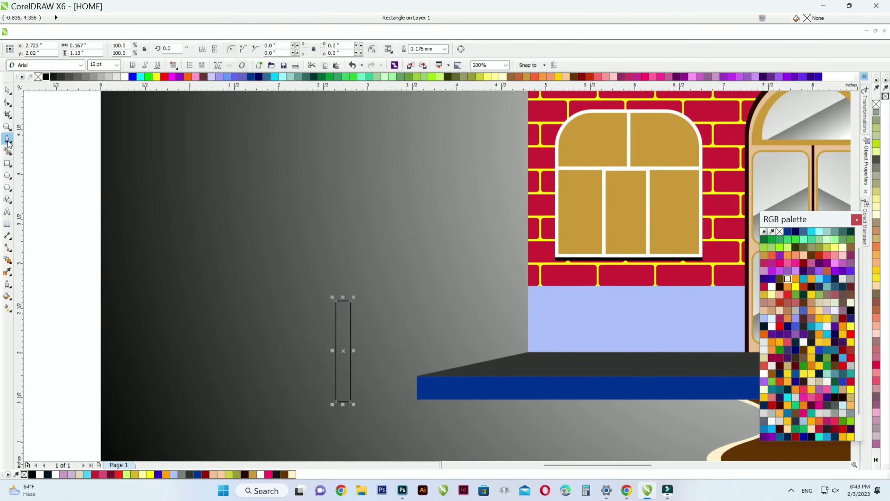
Draw a vertical line about 2.276 inches long downward from the midpoint of the trunk's top edge.
left_click(7, 140)
left_click(343, 304)
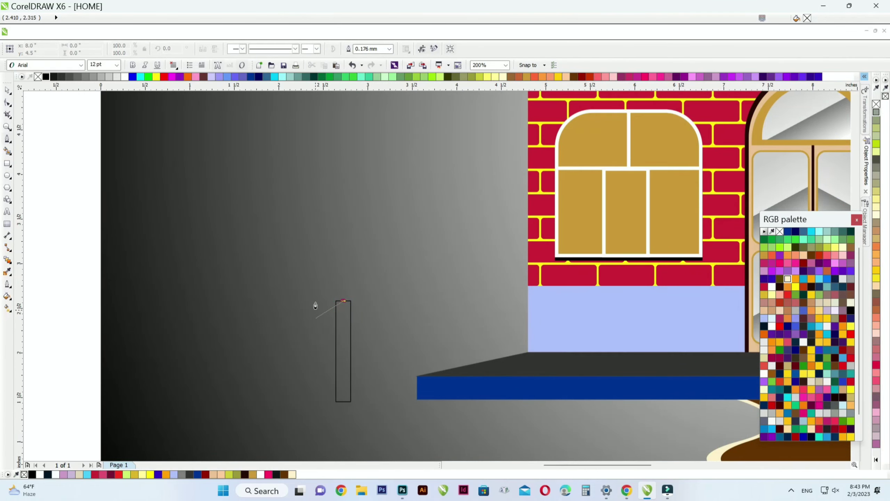
scroll(331, 239, "down", 4)
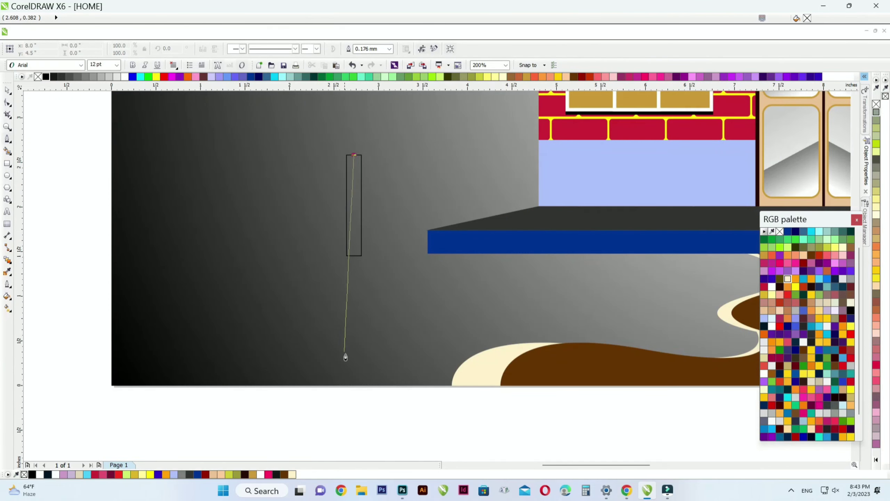
double_click(354, 361)
Convert the vertical line to a curve and bow it outward to the left as one half of a leaf-shaped tree crown.
left_click(7, 102)
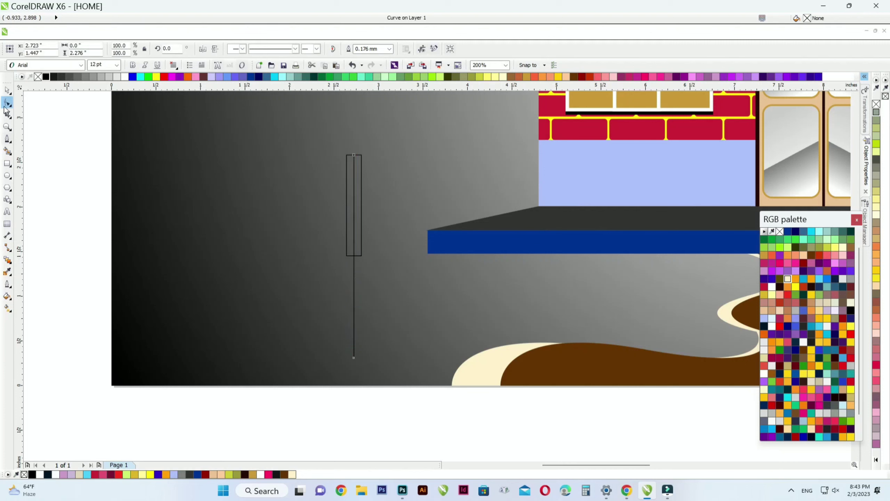
left_click(351, 245)
left_click(356, 267)
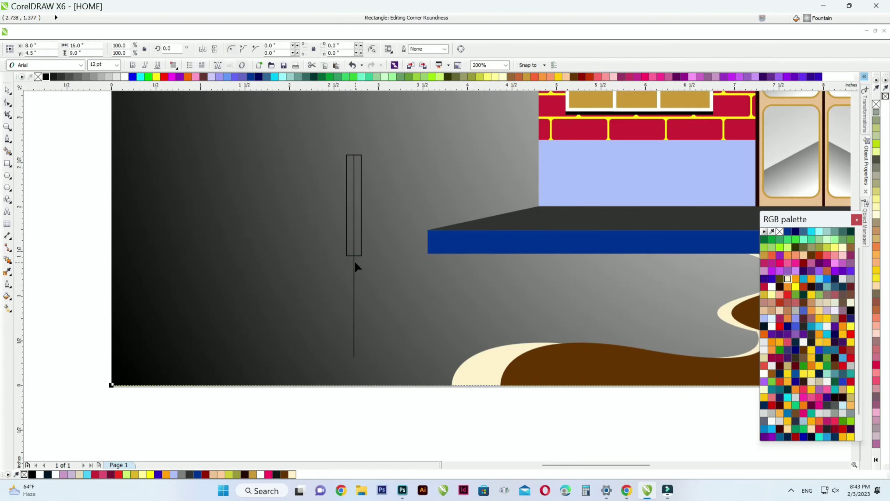
left_click(354, 262)
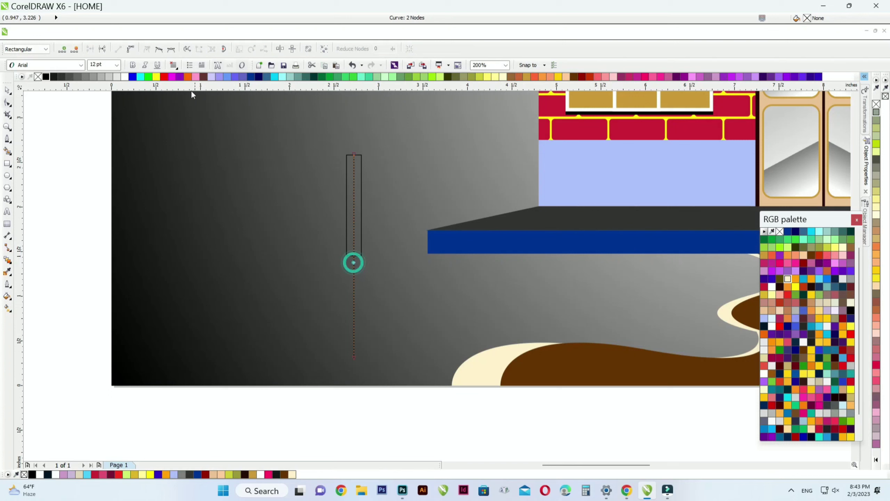
left_click_drag(352, 221, 294, 215)
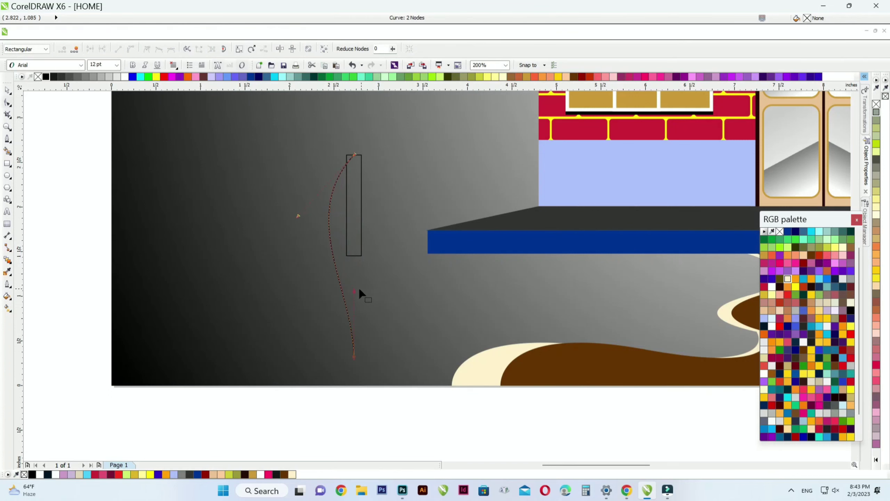
left_click_drag(348, 295, 244, 320)
left_click_drag(298, 217, 291, 198)
Complete the crown outline with a mirrored copy of the curve and fill the enclosed area with Smart Fill.
left_click(6, 90)
scroll(310, 253, "down", 1)
mouse_move(302, 249)
left_mouse_down()
mouse_move(321, 219)
mouse_move(319, 236)
mouse_move(337, 220)
mouse_move(300, 246)
left_mouse_up()
scroll(320, 204, "up", 2)
left_click(7, 153)
left_click(318, 229)
scroll(318, 232, "down", 1)
Move the leaf-shaped crown onto the top of the trunk and centre the two horizontally.
left_click(7, 91)
left_click(306, 222)
scroll(324, 163, "down", 2)
scroll(371, 201, "up", 2)
left_click_drag(418, 147, 417, 97)
key("c")
left_click(200, 215)
Apply a radial gradient to the tree crown, lime green at the centre and dark green at the edge.
left_click(415, 189)
left_click(6, 308)
left_click_drag(414, 159, 414, 137)
left_click(56, 49)
left_click(41, 75)
scroll(417, 173, "up", 2)
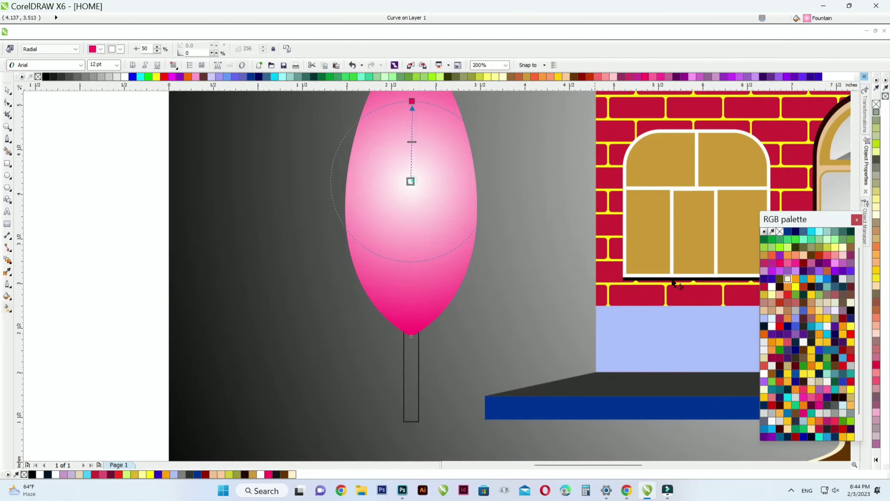
left_click(779, 247)
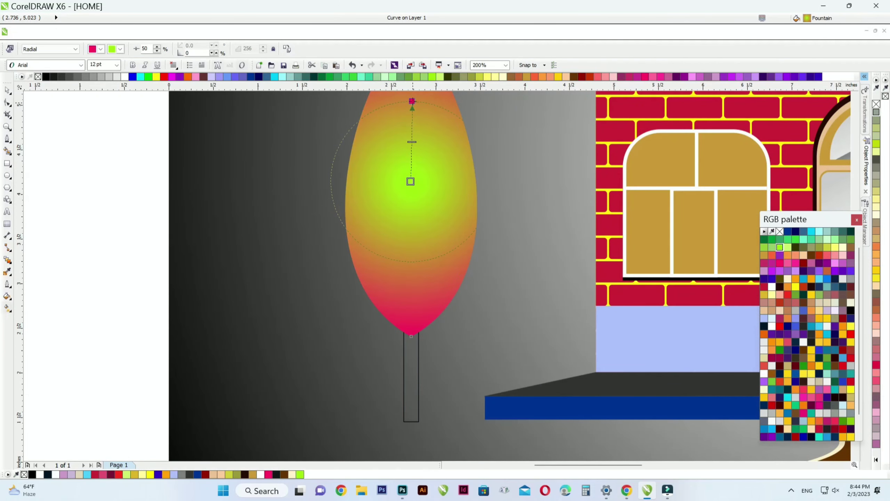
left_click(802, 295)
scroll(517, 208, "down", 2)
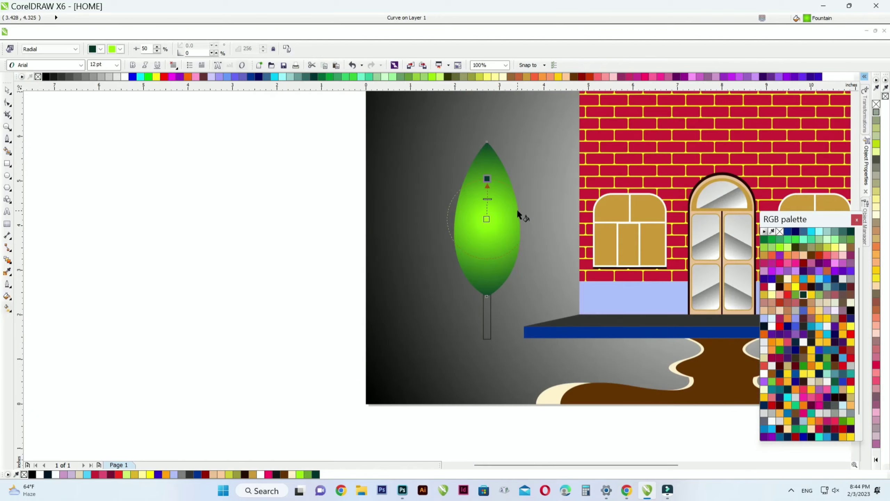
Give the trunk a horizontal linear gradient from dark red to white and remove its outline.
left_click(7, 91)
scroll(459, 306, "up", 3)
left_click(452, 303)
scroll(451, 288, "up", 2)
left_click_drag(481, 298, 521, 299)
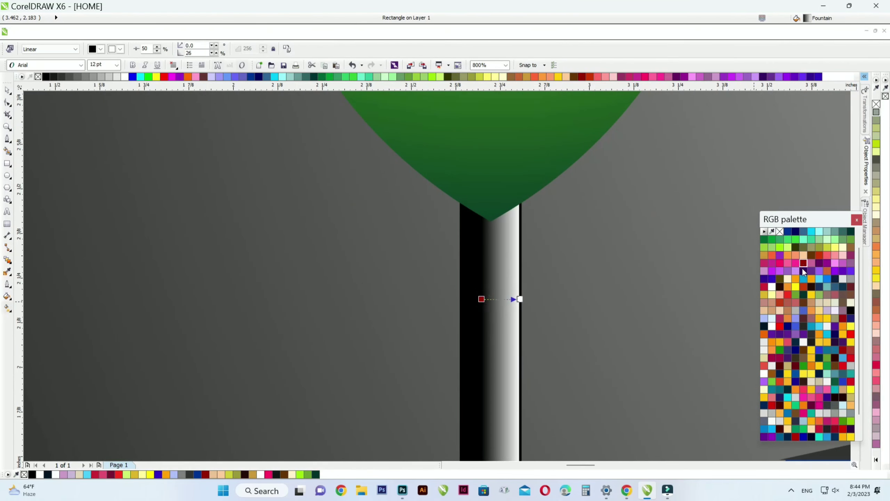
left_click(803, 264)
key("space")
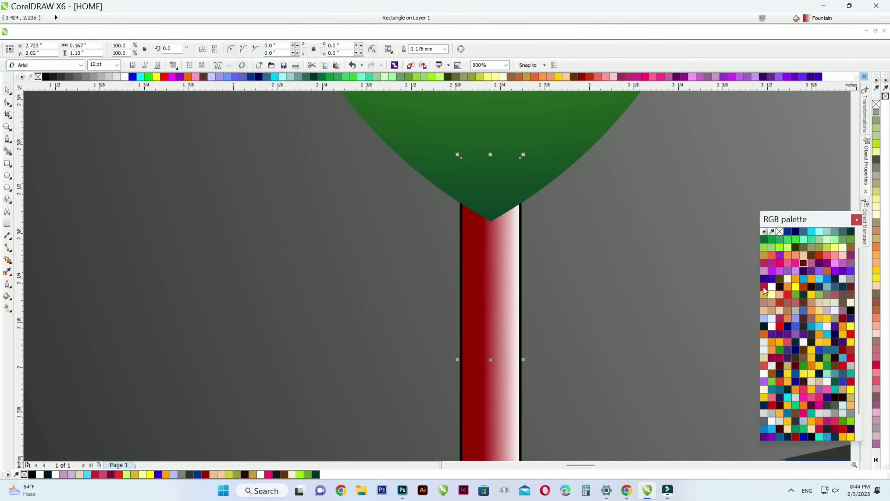
right_click(779, 232)
Round the trunk's two bottom corners to a radius of about 0.031 inches.
scroll(521, 273, "down", 3)
scroll(525, 304, "up", 4)
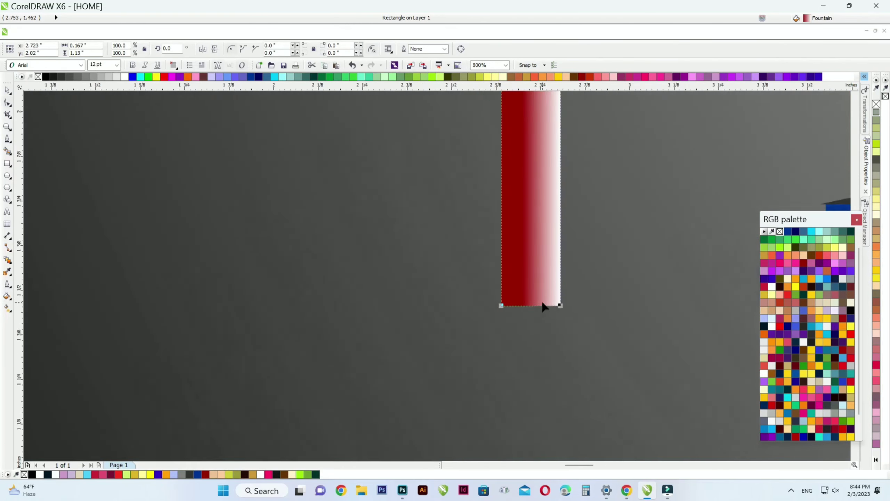
left_click_drag(578, 309, 589, 280)
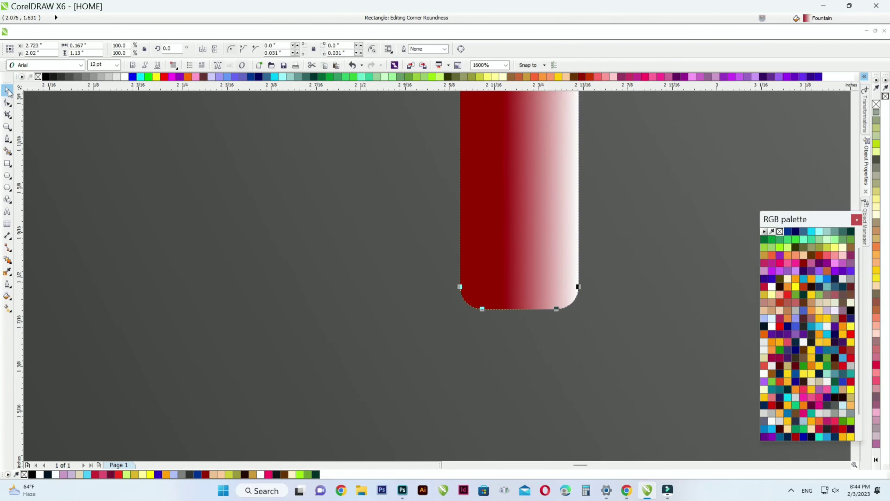
left_click(8, 92)
scroll(411, 295, "down", 6)
left_click(261, 279)
scroll(401, 268, "up", 2)
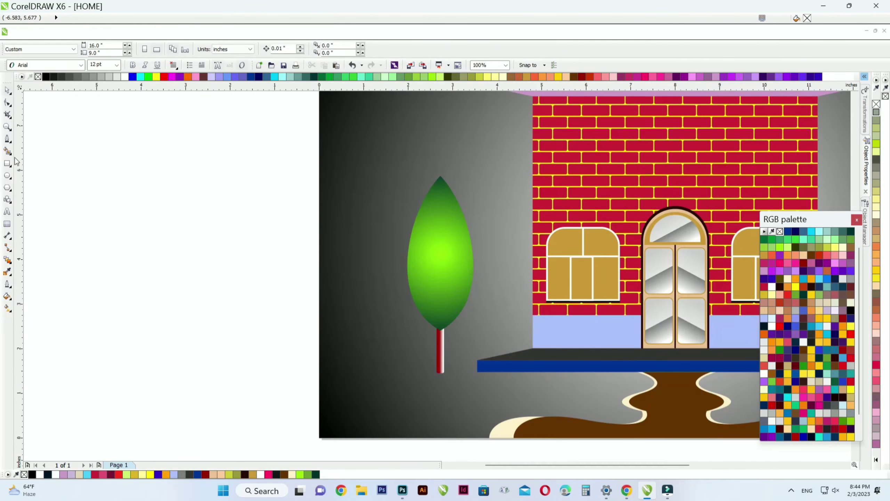
Draw a flat, low-arched shadow shape with a straight base across the bottom of the trunk using the Pen tool.
left_click(7, 139)
scroll(440, 377, "up", 3)
scroll(380, 358, "up", 1)
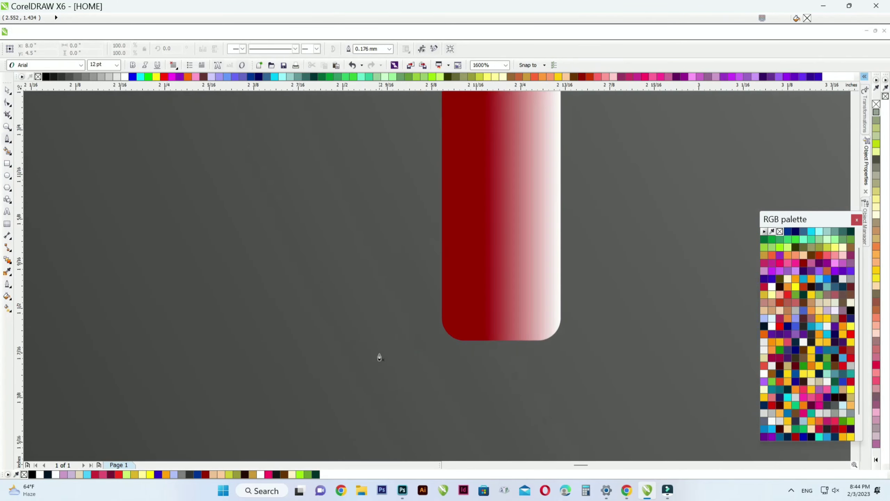
left_click(673, 349)
left_click(656, 345)
left_click(613, 333)
left_click(577, 323)
left_click(555, 320)
left_click(511, 319)
left_click(474, 320)
left_click(451, 327)
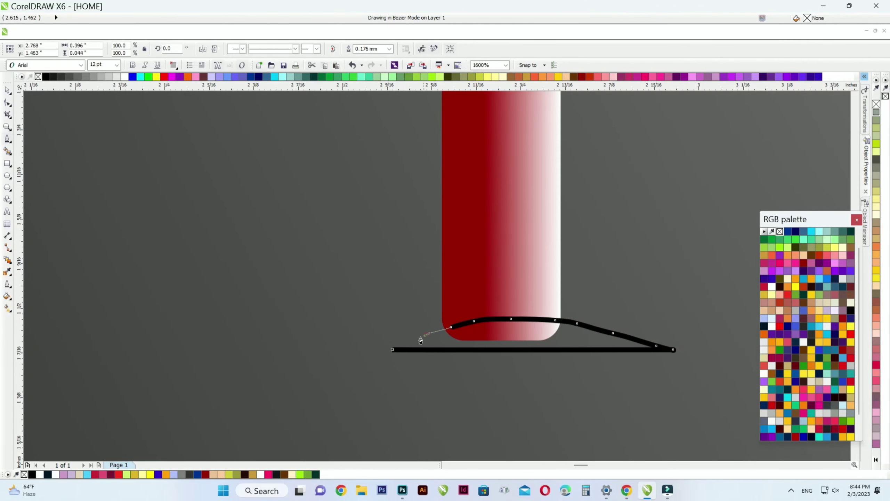
Fill the trunk's shadow shape black without an outline and shift it slightly down at the trunk's base.
left_click(46, 77)
right_click(38, 76)
key("space")
mouse_move(520, 316)
left_mouse_down()
mouse_move(517, 280)
mouse_move(520, 321)
left_mouse_up()
Group the tree's crown, trunk and shadow and place a copy of the tree to its left.
scroll(471, 369, "down", 4)
left_click_drag(274, 135, 528, 395)
key("ctrl+g")
left_click_drag(468, 291, 444, 276)
right_click(445, 275)
scroll(439, 283, "down", 2)
scroll(435, 283, "up", 2)
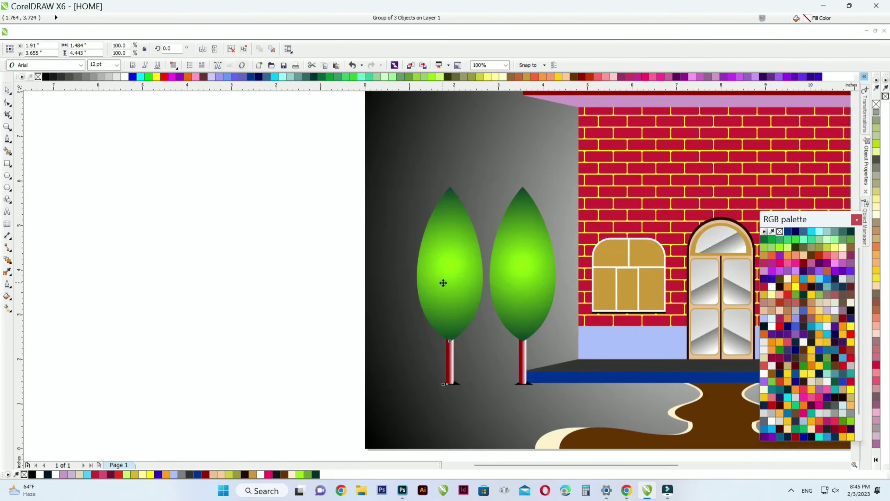
Select both trees and place a copy of the pair on the opposite side of the house.
scroll(437, 280, "down", 2)
scroll(470, 286, "up", 2)
left_click(460, 284, "shift")
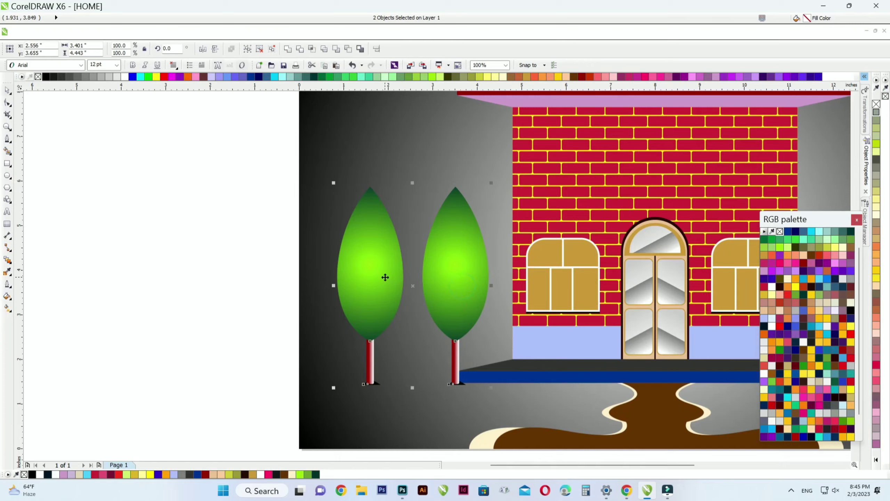
scroll(202, 343, "down", 1)
left_click_drag(328, 308, 590, 315)
right_click(590, 314)
left_click(655, 295)
Place a copy of one tree beside the path below the door and scale it down to about 0.29 by 0.86 inches.
scroll(353, 416, "up", 2)
left_click_drag(227, 165, 567, 247)
right_click(568, 247)
scroll(537, 288, "down", 2)
scroll(576, 196, "up", 1)
left_click_drag(547, 206, 524, 339)
key("ctrl+z")
scroll(503, 381, "up", 2)
left_click_drag(427, 338, 577, 225)
scroll(556, 285, "down", 2)
scroll(565, 260, "up", 2)
scroll(547, 351, "up", 2)
Place overlapping copies of the small tree along the path's curving left edge, from the platform down to the lower bend.
left_click_drag(542, 334, 565, 309)
scroll(571, 251, "down", 2)
scroll(568, 265, "up", 2)
mouse_move(570, 253)
left_mouse_down()
mouse_move(580, 229)
mouse_move(571, 249)
mouse_move(608, 231)
mouse_move(583, 245)
left_mouse_up()
scroll(579, 224, "down", 2)
left_click_drag(583, 245, 542, 256)
left_click_drag(543, 257, 492, 304)
left_click_drag(491, 305, 574, 353)
scroll(565, 268, "down", 2)
scroll(569, 289, "up", 2)
Continue the row of small trees leftward along the upper edge of the path's wide lower section.
left_click_drag(565, 239, 384, 256)
left_click_drag(325, 249, 268, 237)
scroll(479, 284, "down", 2)
scroll(406, 241, "up", 2)
left_click_drag(346, 239, 342, 234)
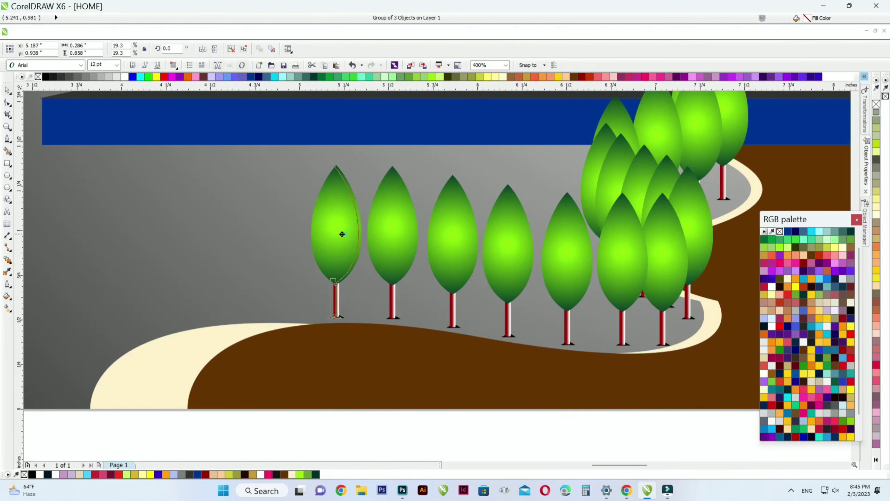
left_click_drag(287, 233, 285, 235)
scroll(286, 235, "down", 2)
scroll(447, 212, "up", 2)
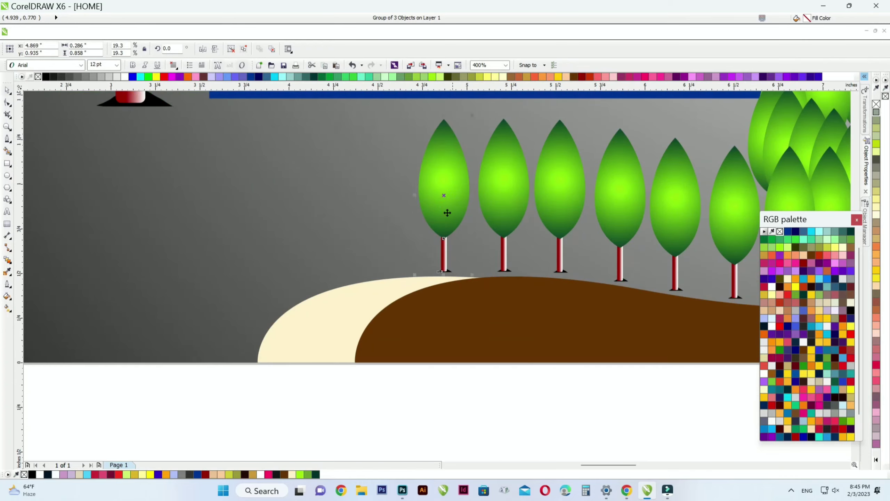
left_click_drag(378, 208, 379, 209)
left_click_drag(379, 208, 317, 211)
left_click_drag(318, 211, 185, 274)
Group the row of small trees and place a horizontally mirrored copy along the path's right edge.
scroll(185, 275, "down", 3)
left_click_drag(186, 366, 453, 213)
left_click_drag(411, 279, 568, 280)
key("ctrl+z")
key("ctrl+g")
right_click(567, 279)
left_click(203, 49)
left_click_drag(466, 244, 489, 248)
scroll(512, 245, "up", 2)
scroll(489, 249, "down", 1)
left_click_drag(517, 308, 513, 308)
Group all the artwork in front of the background and align it to the background's bottom edge.
key("F4")
left_click(85, 230)
scroll(413, 206, "down", 1)
left_click_drag(274, 156, 663, 392)
left_click_drag(598, 162, 592, 162)
key("ctrl+g")
left_click(599, 155, "shift")
key("b")
key("Escape")
Ungroup the bottom-aligned artwork.
right_click(482, 200)
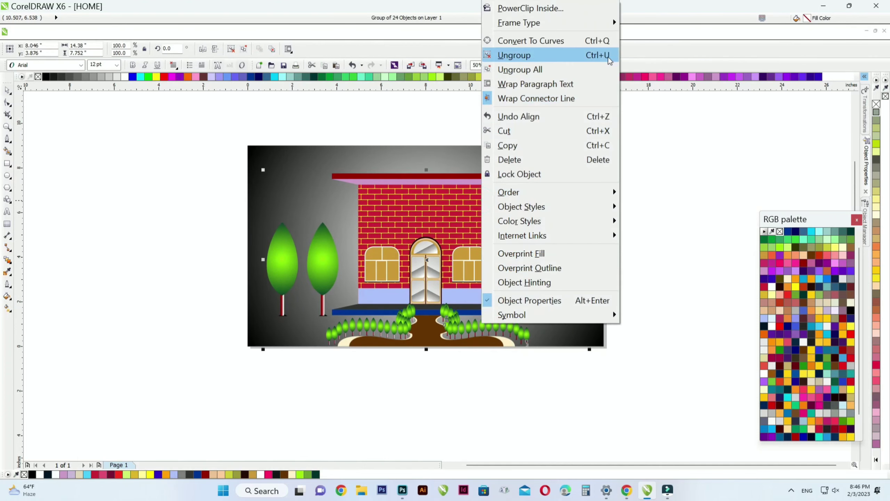
left_click(608, 58)
left_click(646, 151)
Place a copy of the dark red roof band directly above it, near the page's upper edge.
scroll(434, 130, "up", 1)
left_click(8, 164)
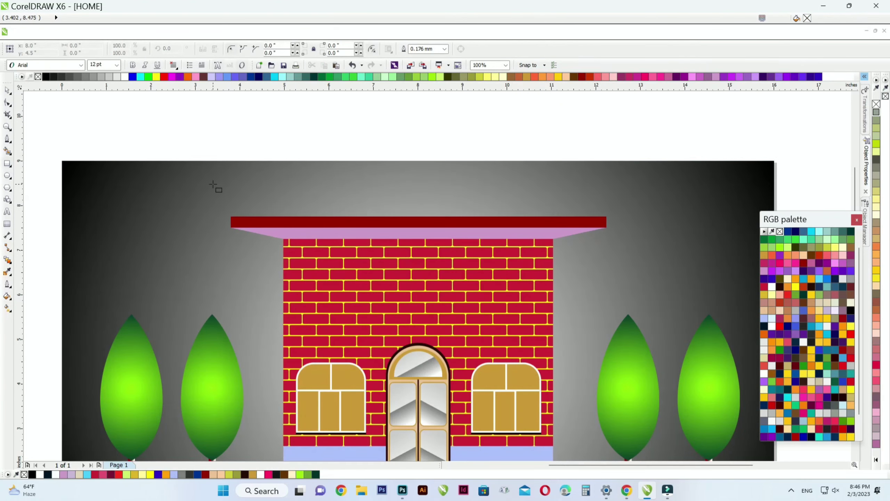
left_click(7, 91)
left_click_drag(321, 222, 328, 170)
right_click(328, 170)
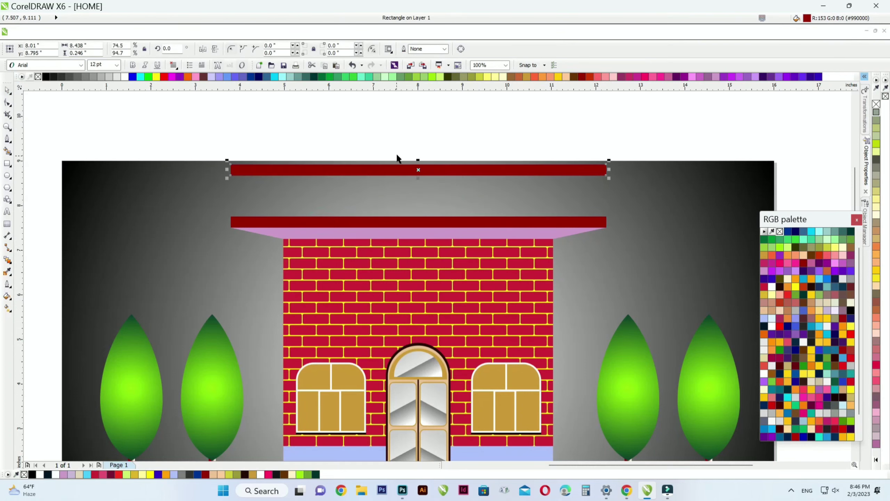
Fill the copied band with a vertical linear gradient from gray through white to a very light gray at the bottom.
scroll(397, 158, "up", 3)
key("g")
scroll(523, 336, "up", 1)
left_click_drag(479, 193, 477, 325)
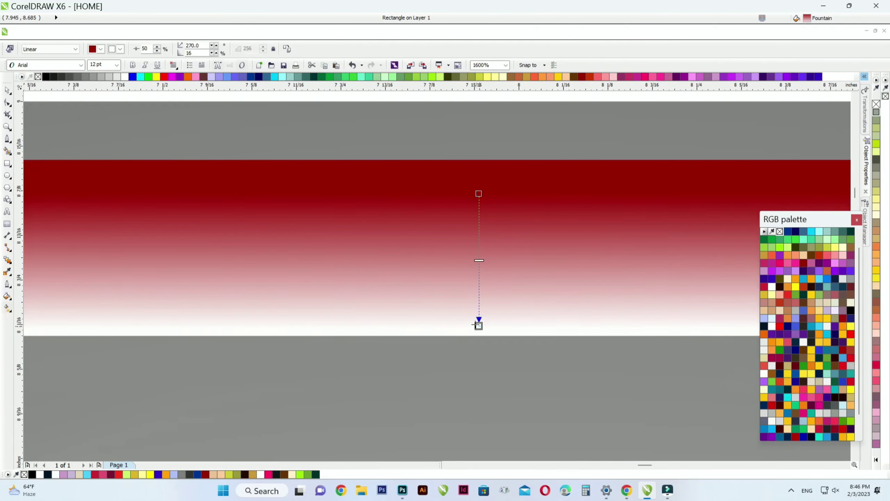
left_click(101, 76)
left_click_drag(478, 194, 479, 194)
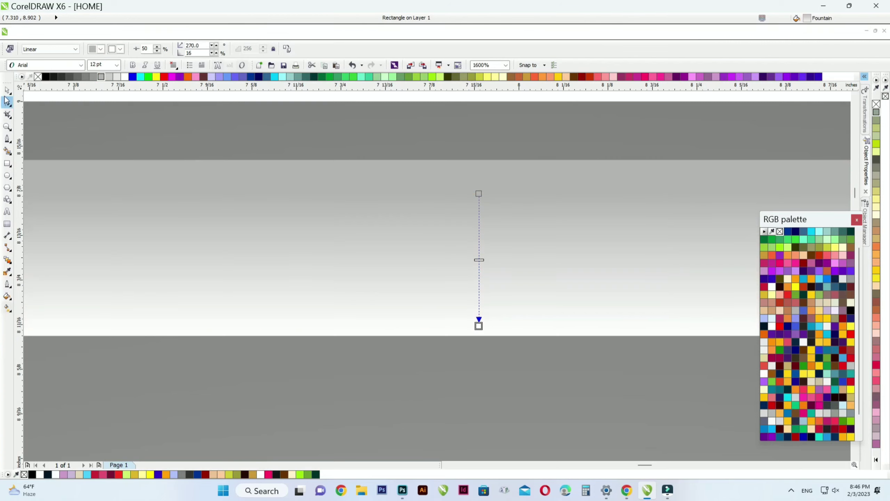
left_click_drag(480, 326, 478, 326)
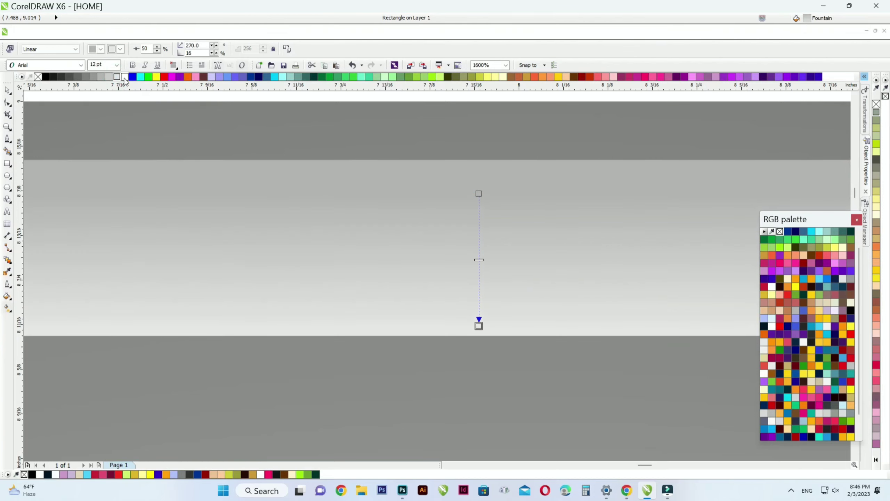
left_click_drag(480, 258, 505, 231)
Thin the gradient band into a rail about 0.07 inches high.
left_click(8, 90)
scroll(499, 193, "down", 2)
scroll(504, 226, "down", 4)
scroll(518, 227, "up", 5)
scroll(505, 252, "up", 2)
left_click(504, 252)
scroll(484, 228, "down", 2)
scroll(466, 198, "down", 2)
scroll(475, 215, "up", 4)
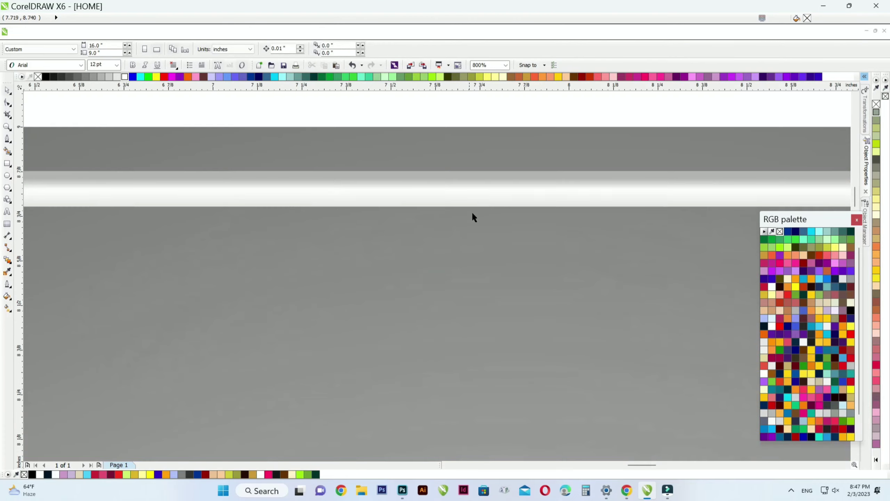
left_click(473, 197)
left_click_drag(574, 170, 565, 181)
scroll(494, 215, "down", 3)
Place a copy of the rail just above the roof, plus another copy rotated 90 degrees and shortened to about 0.66 inches.
scroll(494, 219, "up", 1)
left_click_drag(493, 224, 490, 308)
scroll(434, 271, "down", 1)
left_click_drag(447, 280, 448, 257)
type("90")
key("Return")
left_click_drag(467, 180, 297, 382)
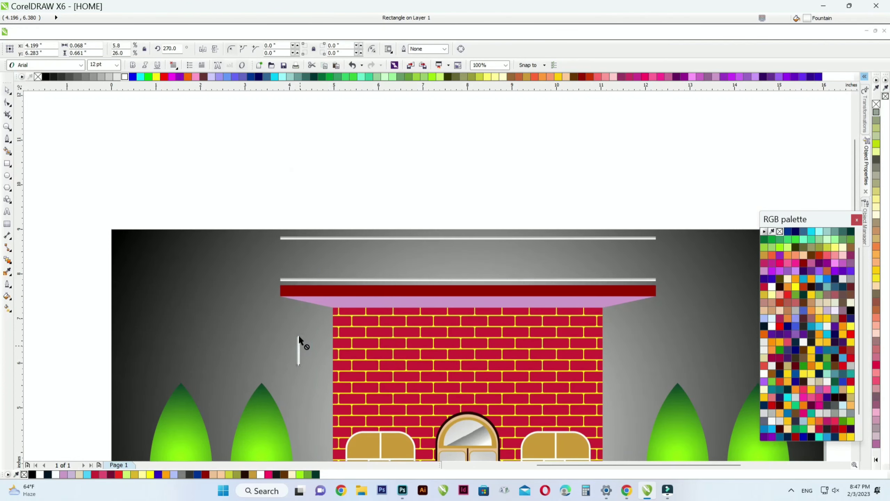
Move the vertical bar to the rails' left ends and stretch it to about 0.96 inches to join both rails.
left_click_drag(299, 341, 300, 244)
scroll(289, 241, "up", 3)
left_click_drag(328, 274, 278, 377)
scroll(252, 331, "up", 4)
scroll(251, 331, "down", 1)
scroll(71, 212, "up", 2)
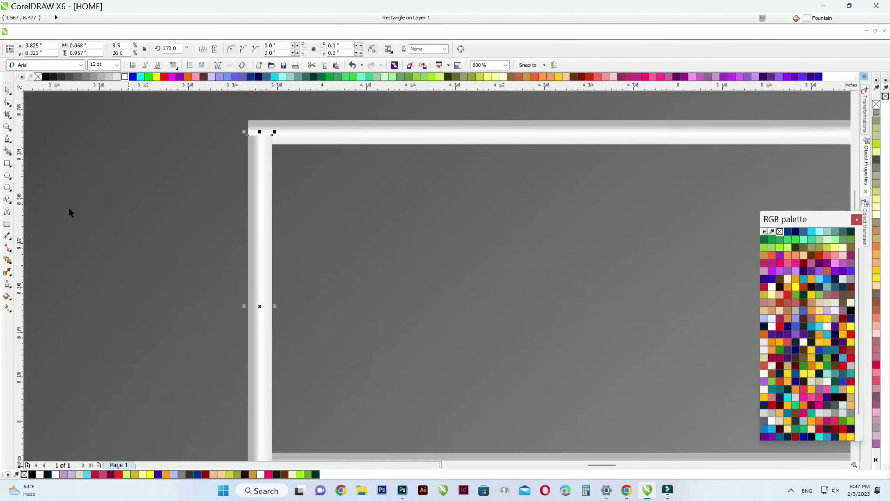
Draw a circle about 0.3 inches across centred on the vertical post and copy the railing's gradient fill onto it.
left_click(7, 175)
mouse_move(259, 306)
left_mouse_down()
mouse_move(282, 360)
mouse_move(316, 361)
left_mouse_up()
key("alt+e")
key("m")
key("Return")
left_click(264, 187)
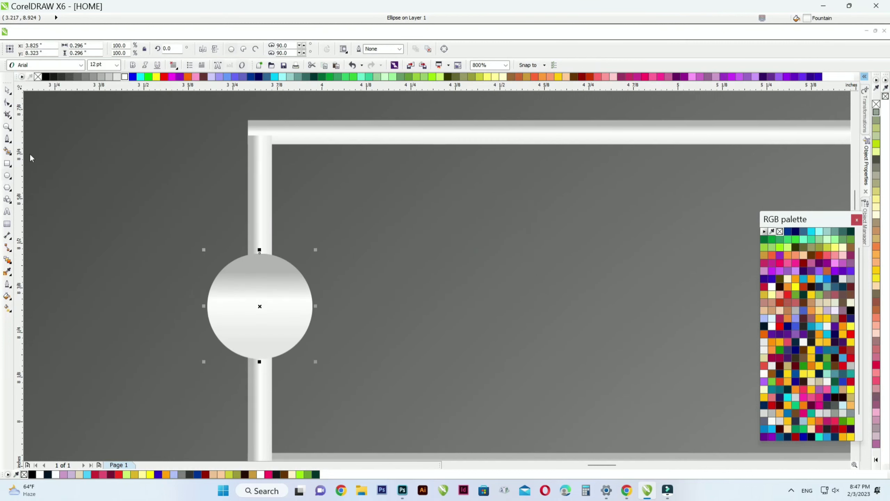
Change the circle's gradient to radial and remove its intermediate colour.
left_click(10, 307)
left_click(49, 48)
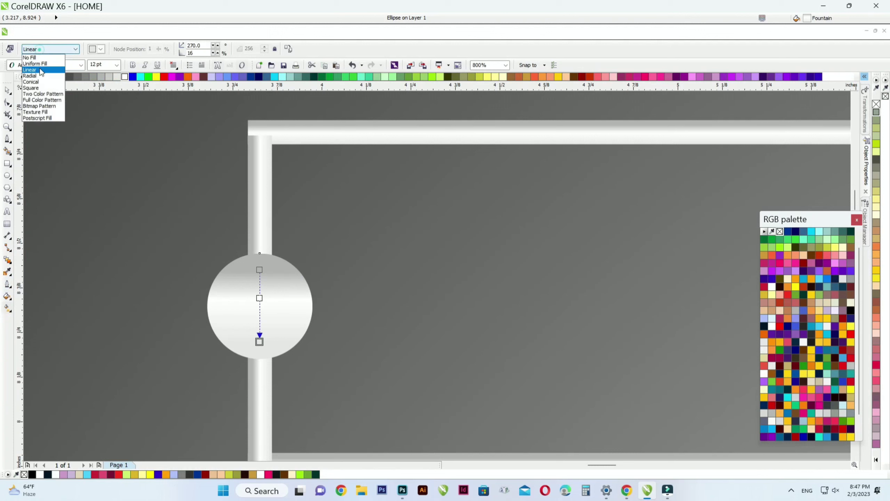
left_click(38, 72)
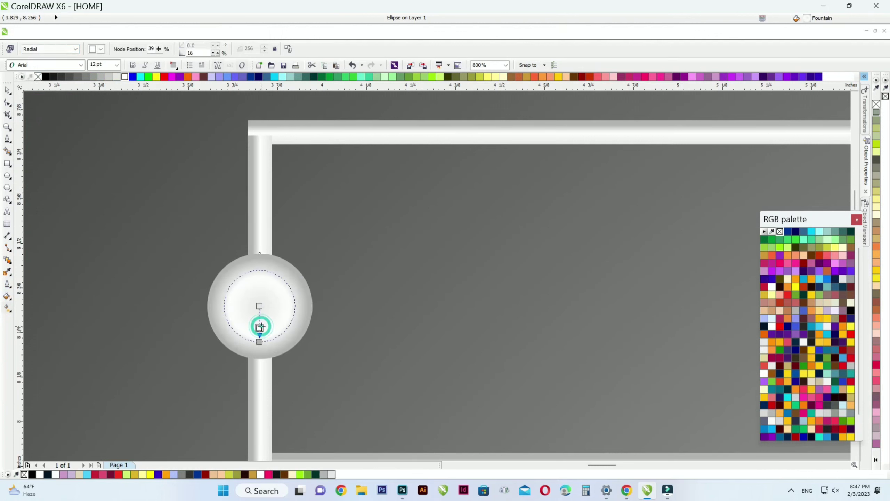
double_click(259, 327)
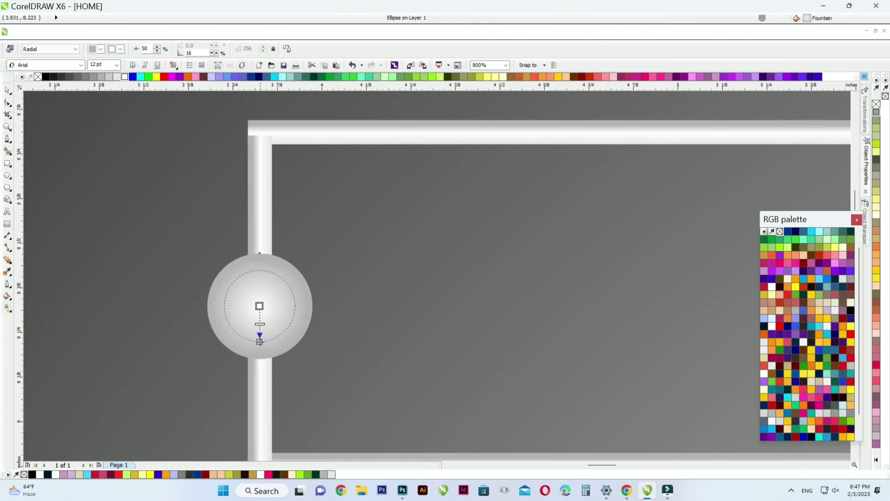
Try dark gray, orange, muted red and gold as the outer colour of the circle's gradient.
left_click(77, 76)
scroll(274, 321, "up", 2)
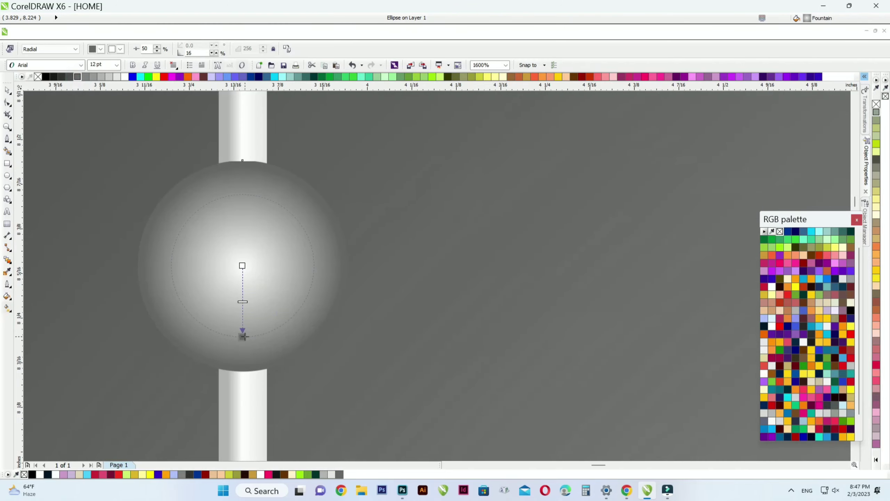
left_click(788, 286)
left_click(787, 294)
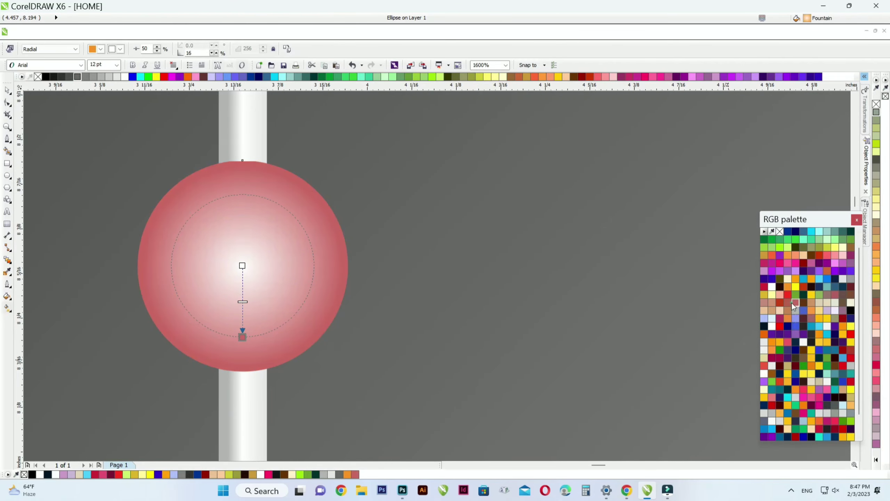
left_click(765, 295)
scroll(333, 248, "down", 2)
scroll(330, 246, "up", 2)
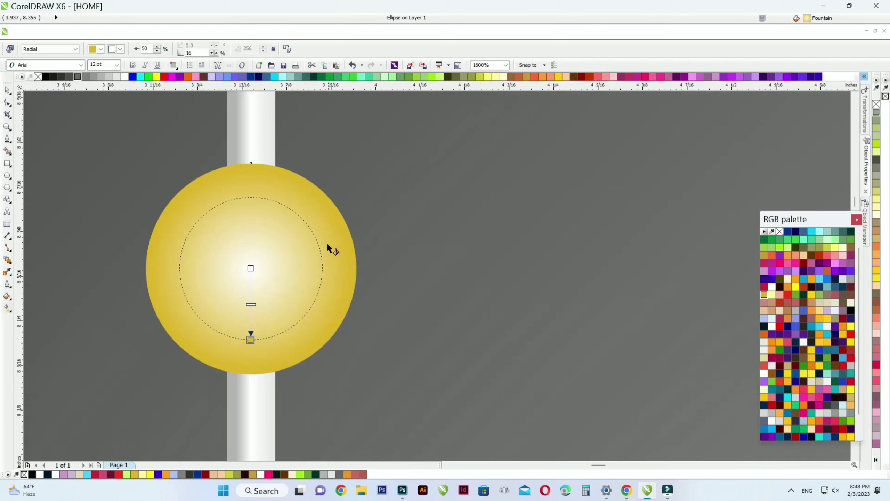
Shift the circle's white highlight slightly above centre, tighten the gradient's extent and set its outer colour to orange.
left_click_drag(251, 269, 239, 220)
left_click_drag(250, 339, 251, 306)
left_click_drag(239, 219, 244, 238)
left_click_drag(251, 307, 257, 309)
left_click(835, 318)
scroll(525, 294, "down", 2)
scroll(559, 292, "up", 2)
left_click(811, 279)
scroll(403, 238, "down", 2)
Shrink the orange ball to about 0.23 inches across, keeping it centred on the post.
left_click(7, 90)
scroll(451, 217, "up", 2)
left_click(449, 239)
scroll(316, 225, "down", 3)
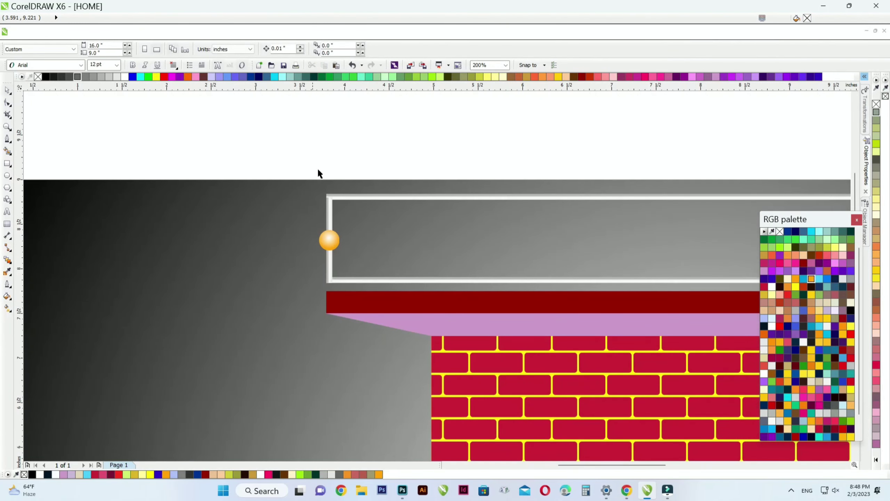
Group the post with its ball and place a copy about 0.27 inches to its right.
left_click_drag(350, 293, 352, 293)
scroll(345, 237, "up", 1)
left_click_drag(329, 237, 376, 236)
Repeat the duplication of the grouped post and ball at equal spacing until the posts reach the railing's right end.
scroll(377, 236, "down", 2)
key("ctrl+r")
key("ctrl+r")
key("ctrl+r")
key("ctrl+r")
key("ctrl+r")
key("ctrl+r")
key("ctrl+r")
key("ctrl+r")
key("ctrl+r")
key("ctrl+r")
key("ctrl+r")
key("ctrl+r")
key("ctrl+r")
key("ctrl+r")
key("ctrl+r")
key("ctrl+r")
key("ctrl+r")
key("ctrl+r")
key("ctrl+r")
key("ctrl+r")
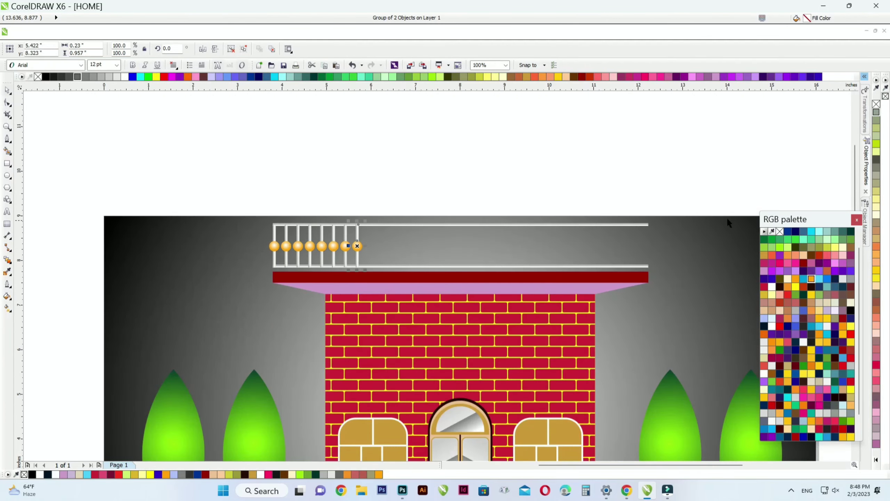
scroll(710, 234, "up", 1)
key("ctrl+r")
key("ctrl+r")
key("ctrl+r")
key("ctrl+r")
key("ctrl+r")
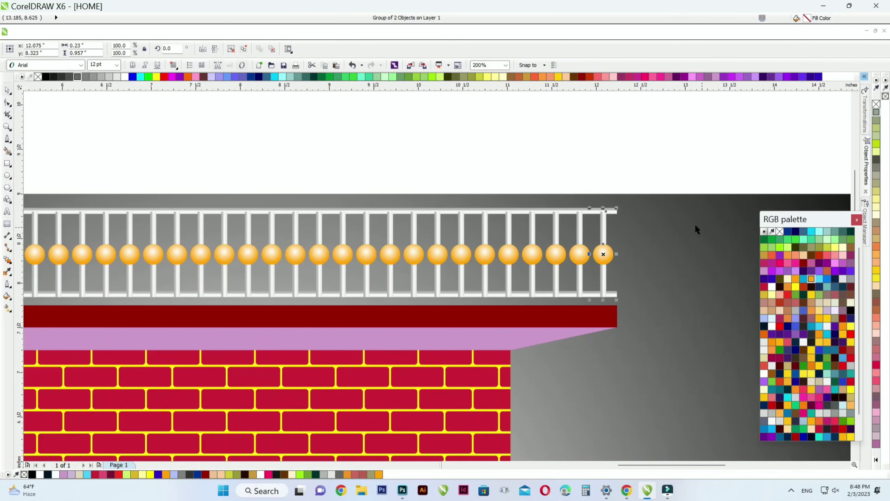
Group all the railing posts and stretch the group horizontally to about 8.6 inches so it spans the full rail.
scroll(658, 224, "down", 1)
left_click_drag(190, 157, 637, 260)
scroll(639, 251, "up", 3)
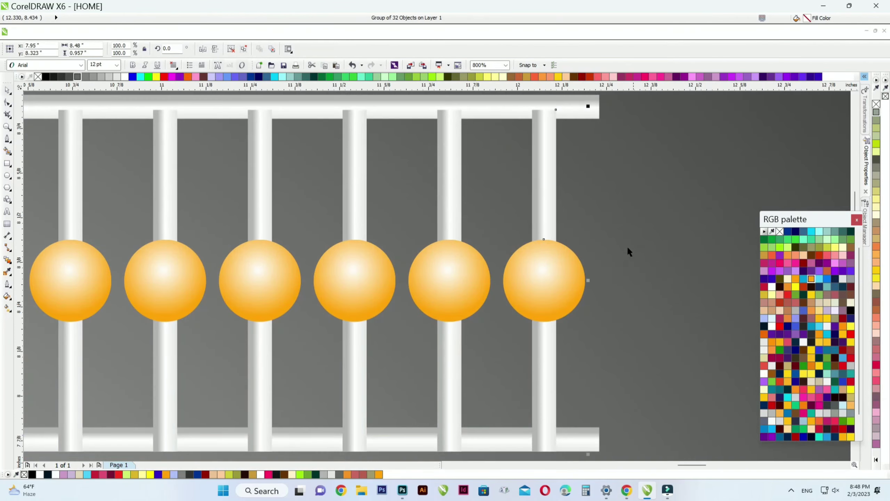
scroll(590, 280, "down", 3)
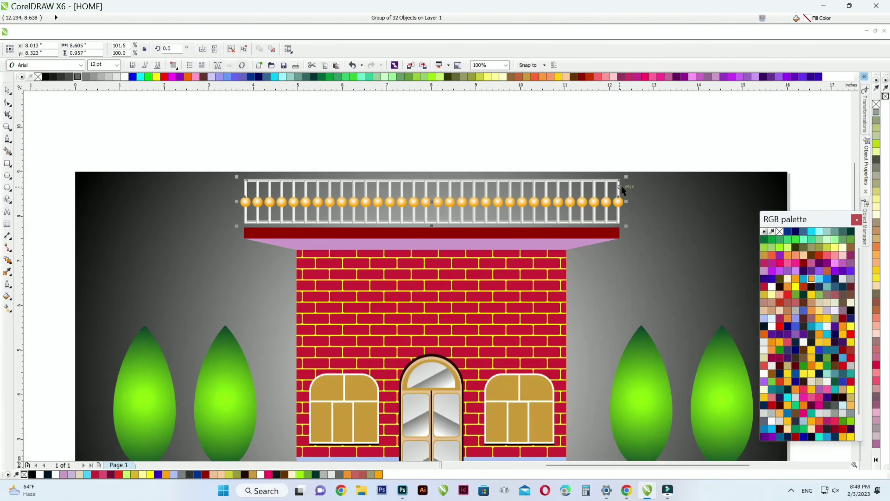
left_click(388, 134)
Raise the railing's lower horizontal rail about 0.1 inches above the ends of the posts.
scroll(264, 218, "up", 2)
left_click(219, 245)
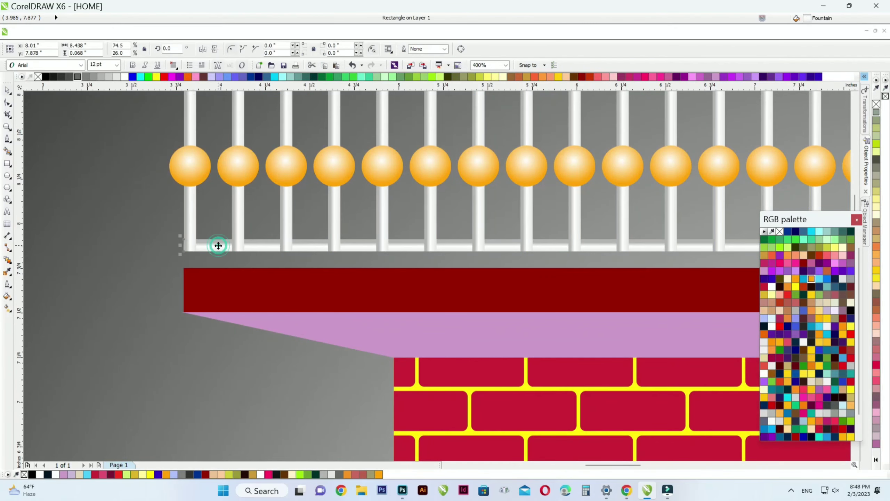
scroll(216, 245, "down", 2)
left_click_drag(171, 143, 625, 252)
scroll(576, 237, "up", 1)
left_click(575, 233)
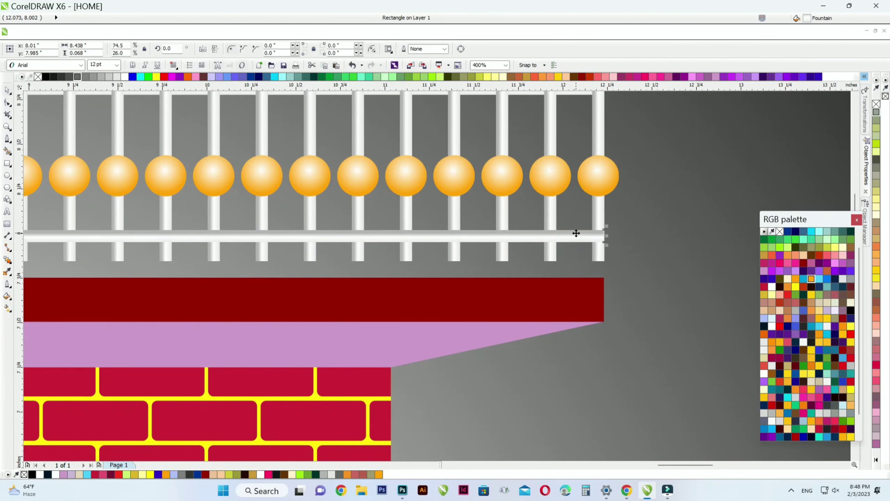
scroll(576, 233, "down", 1)
scroll(224, 162, "up", 1)
scroll(223, 156, "down", 1)
Move the whole railing, posts and both rails, down until the posts stand on the dark red roof slab.
left_click_drag(216, 129, 627, 206)
scroll(527, 228, "up", 2)
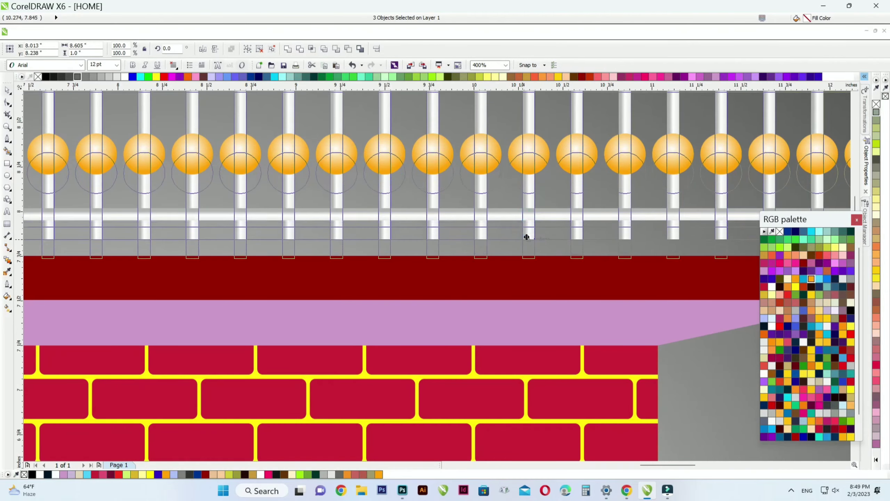
scroll(526, 237, "down", 1)
scroll(526, 237, "up", 1)
scroll(503, 221, "down", 2)
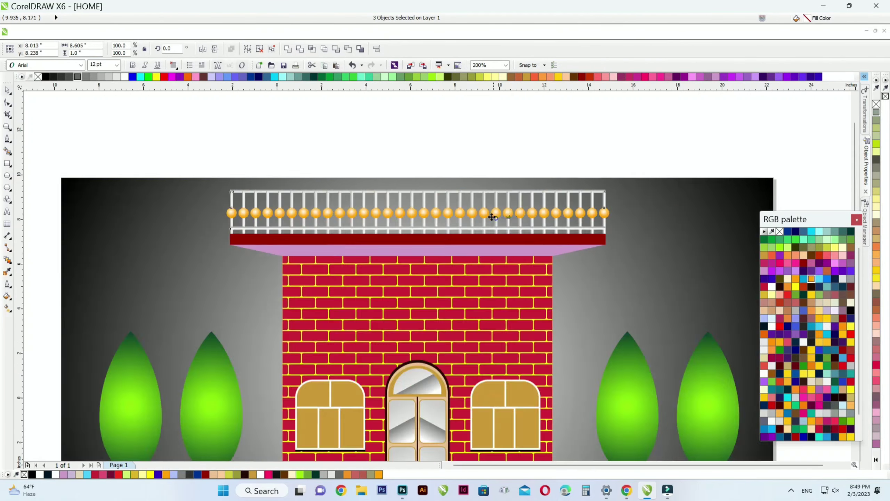
scroll(468, 159, "down", 1)
left_click(468, 159)
key("F4")
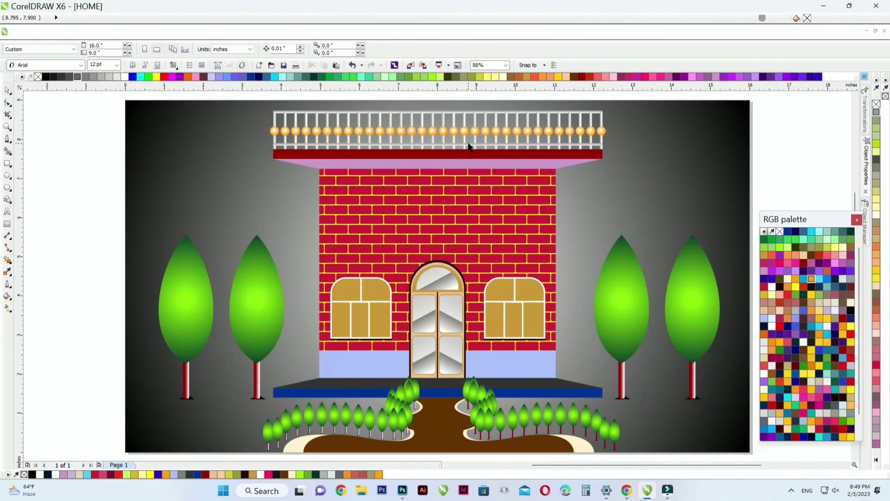
Draw a closed ground shape 16 by 2.46 inches across the full page width along its bottom edge.
left_click(7, 140)
left_click(126, 356)
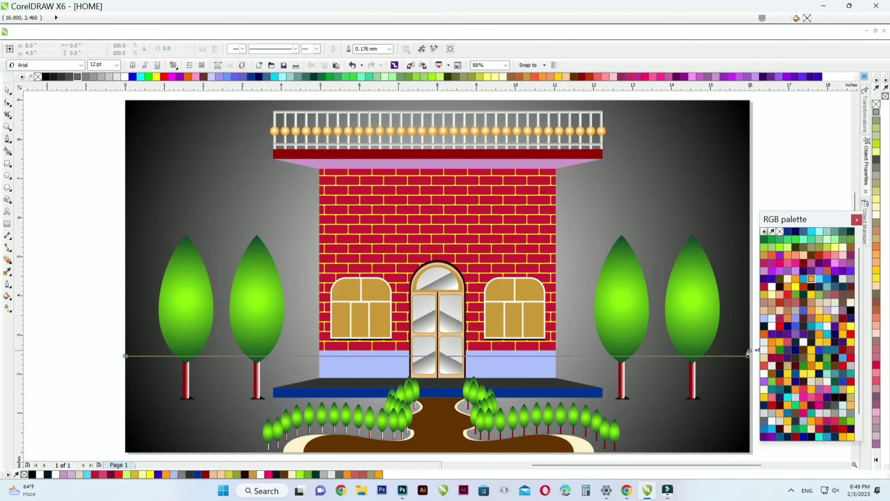
double_click(748, 357)
left_click(749, 453)
left_click(125, 452)
left_click(125, 357)
left_click(7, 90)
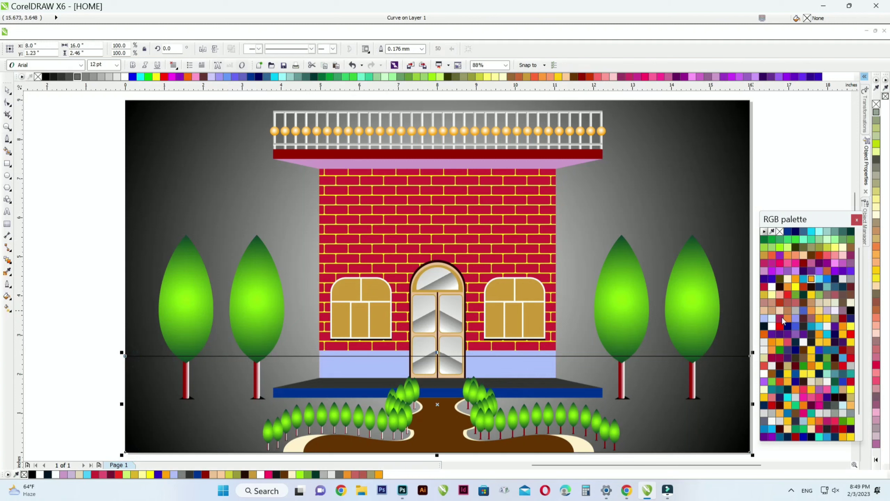
Fill the ground shape with light tan (#EAC292), remove its outline and send it to the back.
left_click(763, 310)
right_click(779, 231)
key("shift+Page_Down")
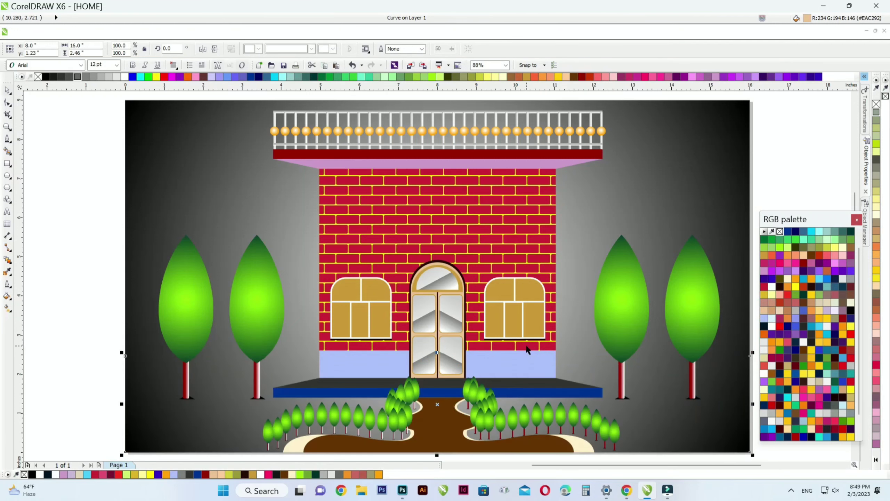
Place the ground just in front of the gray background and try several green fills, ending with #0D8F37.
left_click(795, 294)
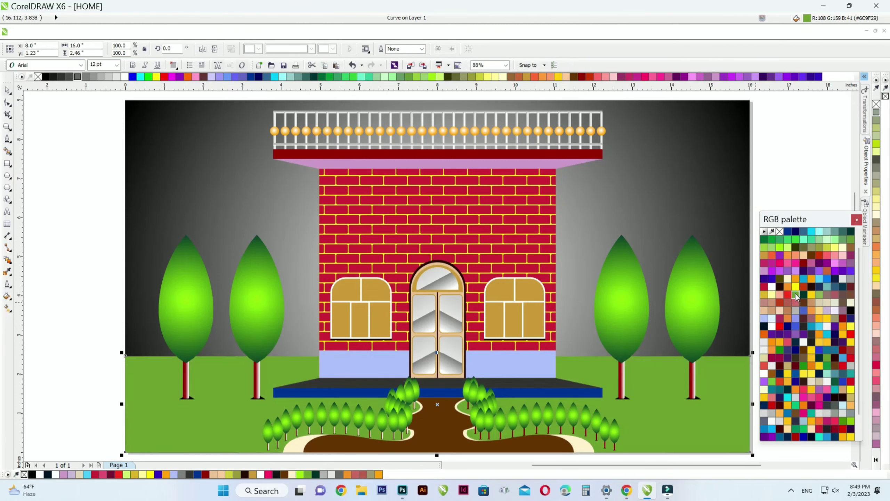
left_click(805, 367)
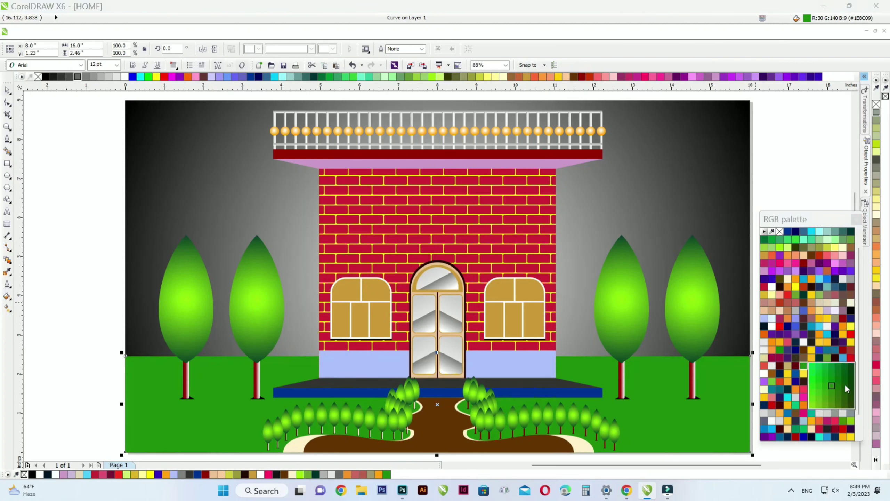
left_click(848, 385)
left_click(827, 358)
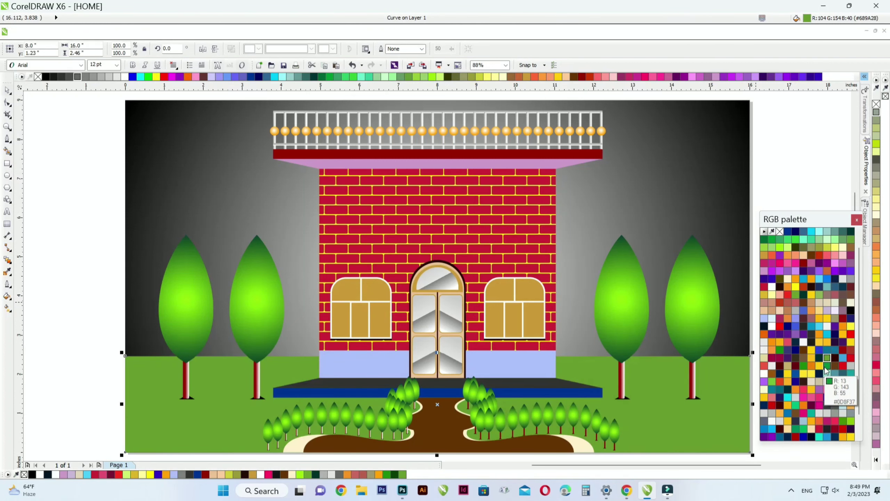
left_click(827, 367)
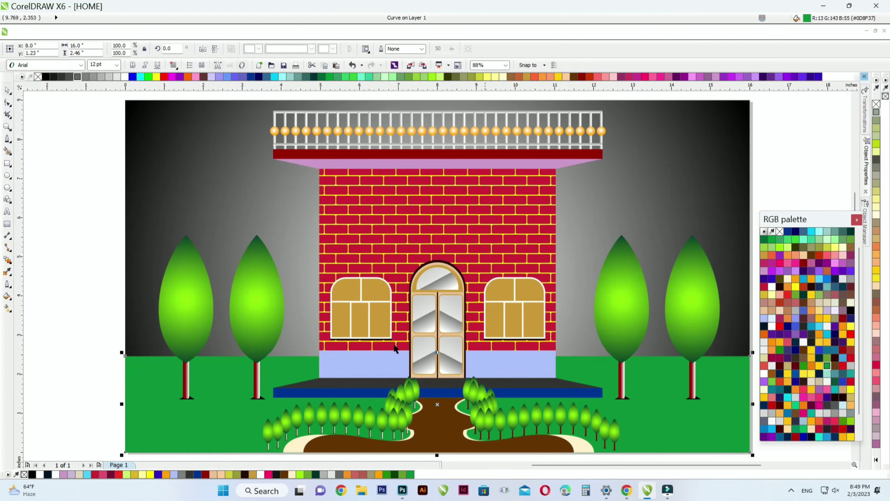
left_click(42, 213)
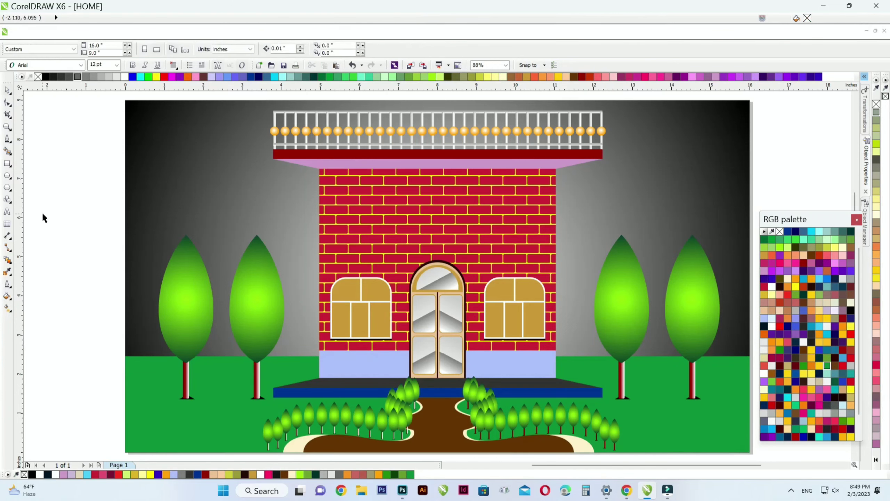
Copy the leftmost large tree to its left and shrink the copy to about 0.54 by 1.62 inches, keeping its base on the ground.
scroll(419, 263, "down", 1)
scroll(280, 301, "up", 2)
left_click_drag(288, 290, 224, 294)
right_click(223, 294)
scroll(286, 291, "down", 2)
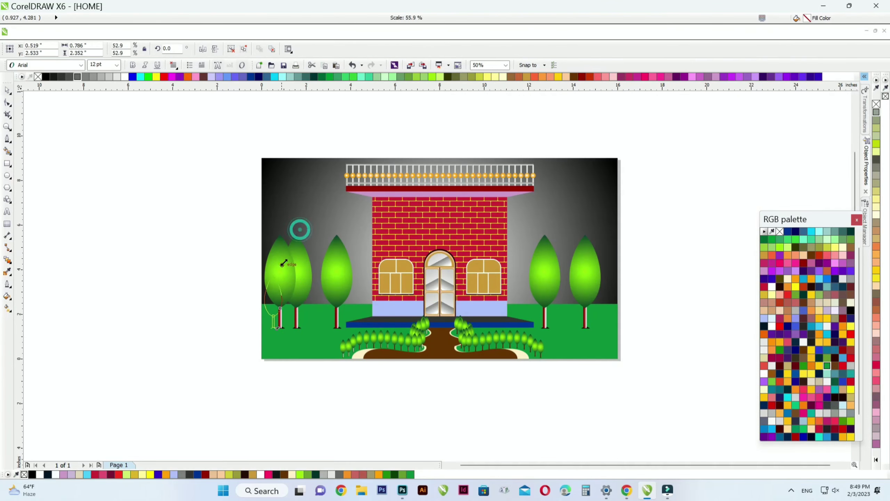
left_click_drag(301, 232, 278, 293)
scroll(275, 327, "up", 2)
right_click(283, 341)
Recolour the small tree's radial foliage gradient with a bright cyan centre and a blue outer colour.
left_click(317, 86)
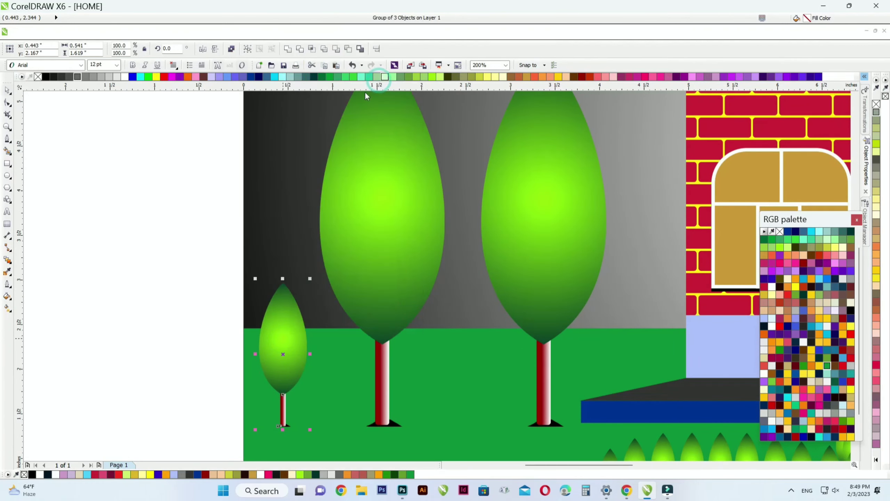
key("g")
left_click(305, 339)
scroll(307, 339, "up", 2)
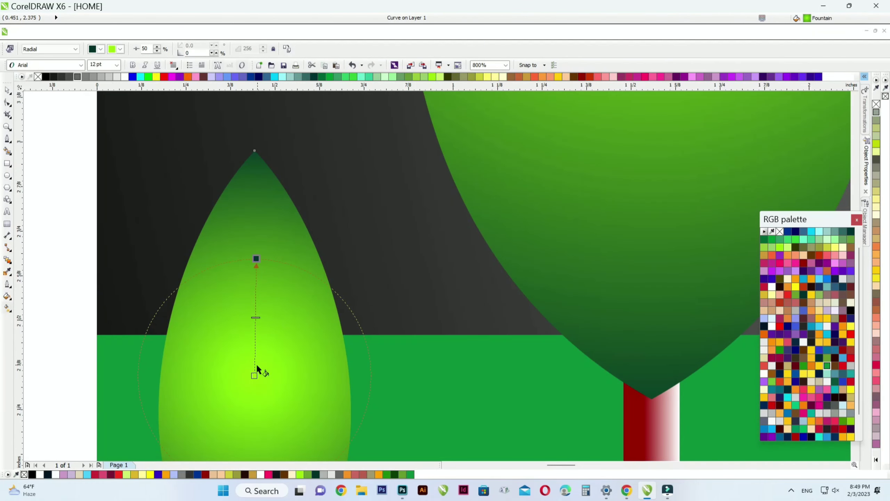
left_click(764, 287)
left_click(827, 333)
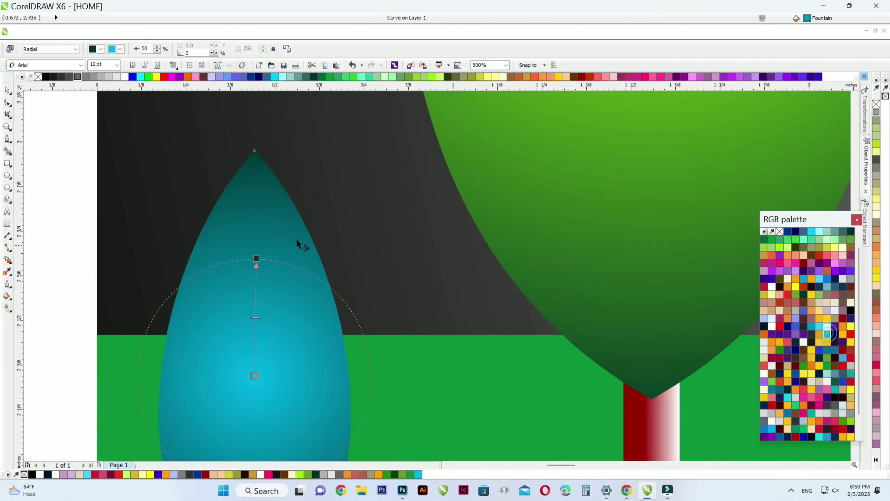
left_click(827, 279)
key("space")
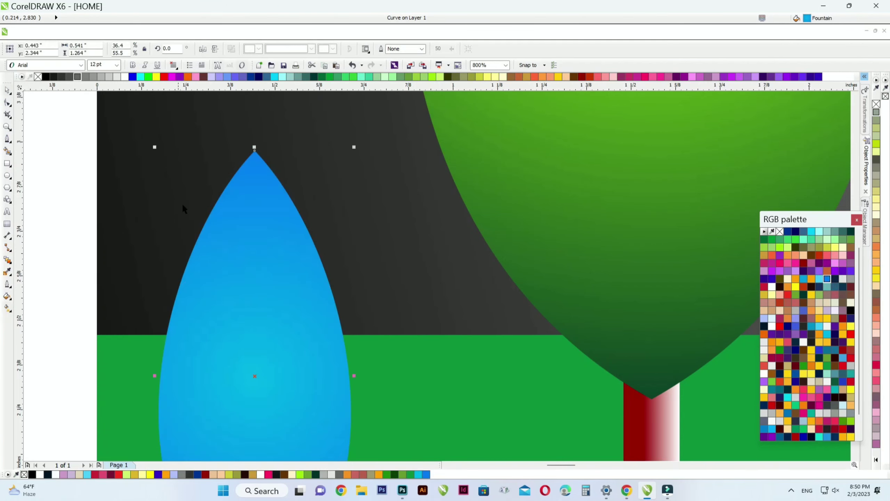
Group the blue tree, copy it between the two left large trees, and place a matching pair beside the right large trees.
scroll(168, 186, "down", 2)
left_click_drag(89, 143, 231, 344)
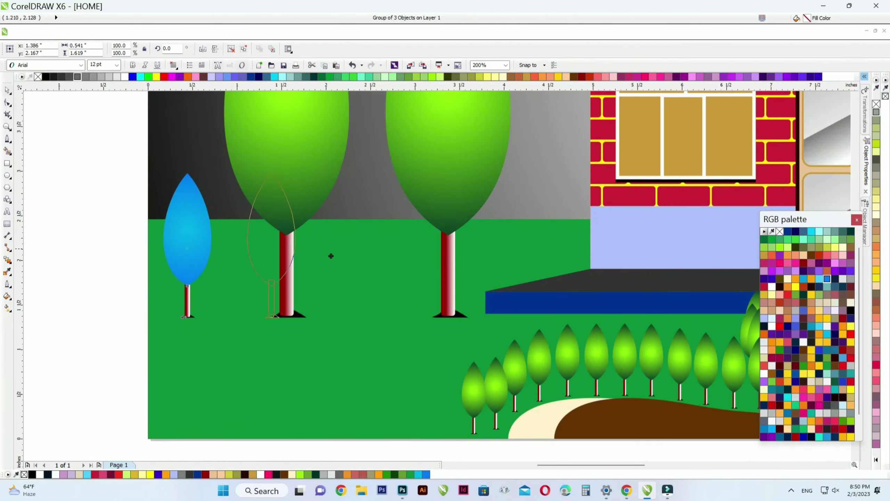
scroll(366, 255, "down", 2)
left_click_drag(555, 258, 612, 259)
scroll(613, 259, "up", 3)
scroll(668, 258, "down", 3)
left_click(669, 256)
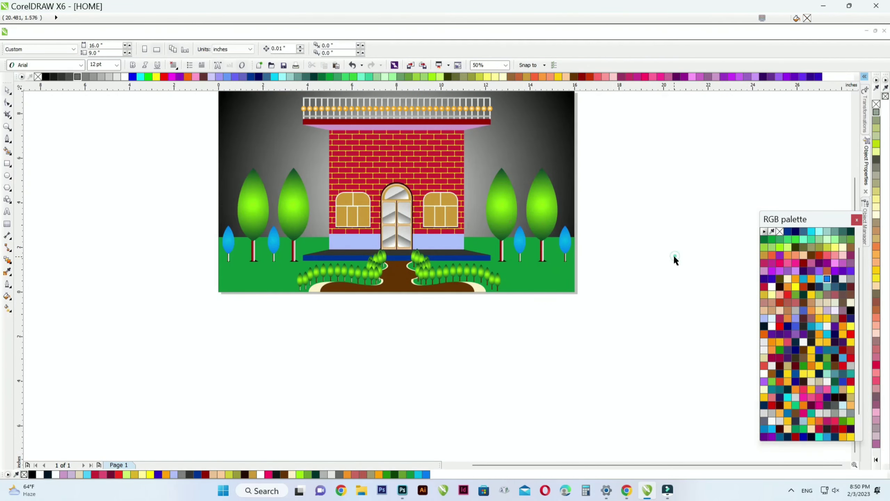
key("shift+F4")
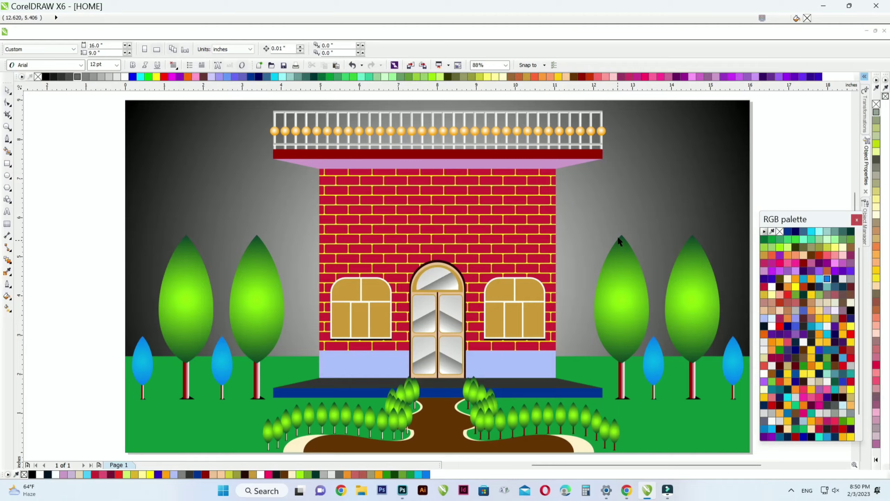